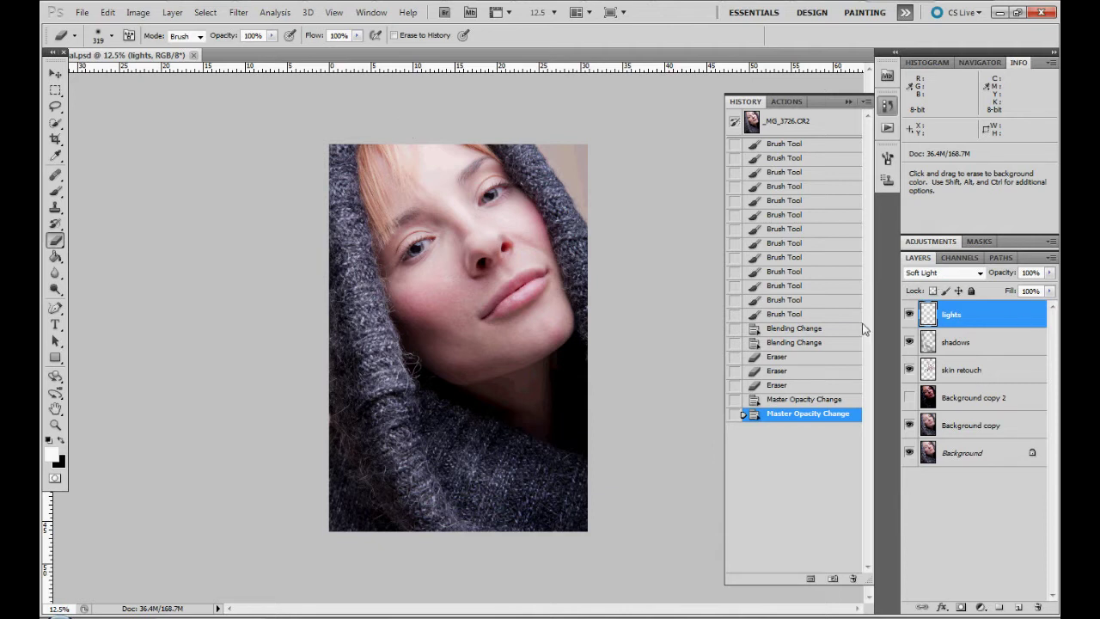
Toggle the lights layer on and off to compare the portrait, leaving it hidden
left_click(909, 315)
left_click(909, 315)
left_click(910, 315)
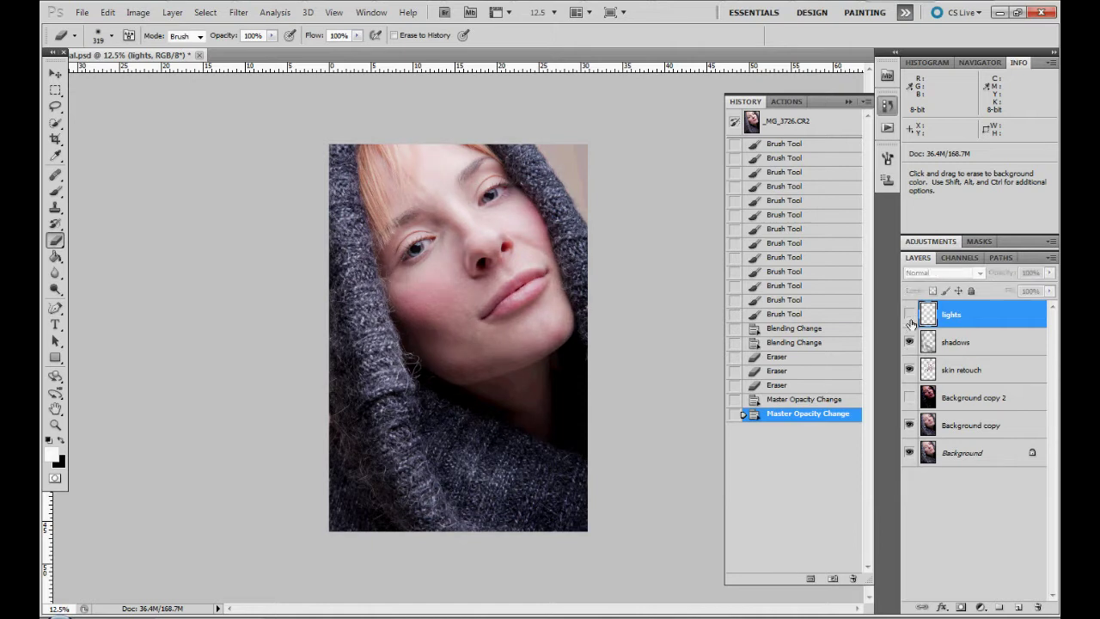
left_click(909, 315)
left_click(909, 315)
left_click(909, 315)
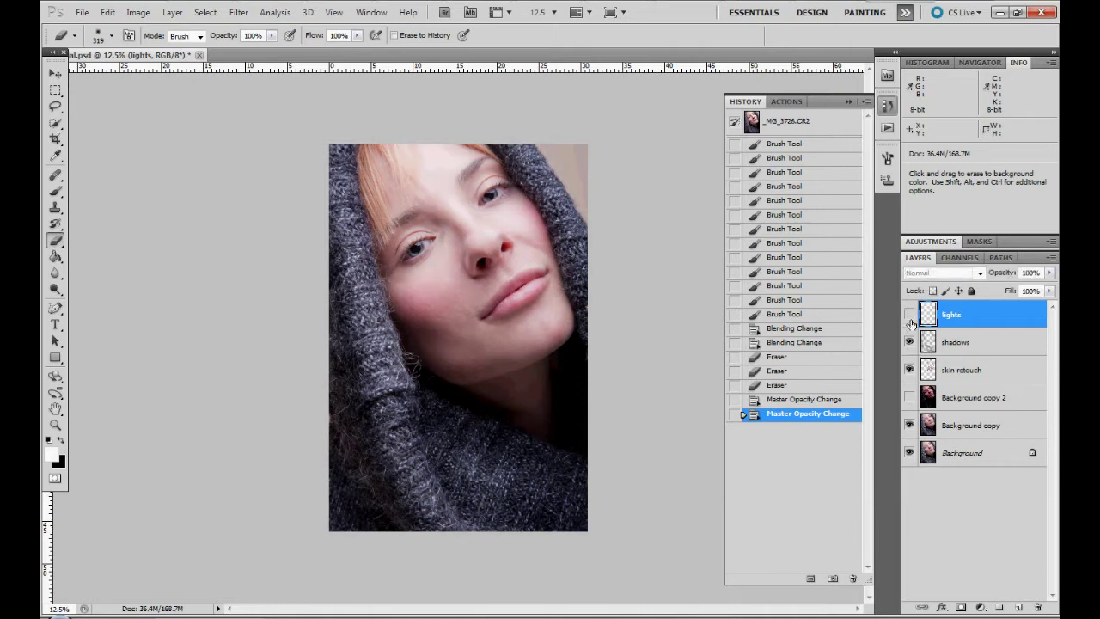
left_click(909, 315)
left_click(909, 315)
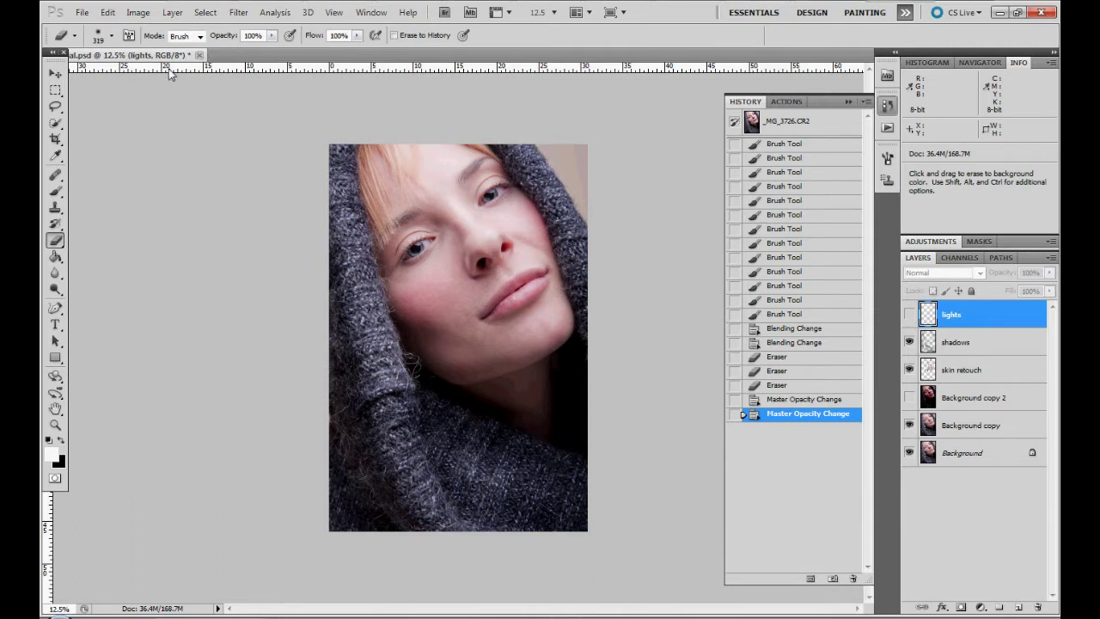
Float the portrait window and duplicate the image as 'tutorial copy'
mouse_move(170, 58)
left_mouse_down()
mouse_move(168, 75)
mouse_move(181, 49)
left_mouse_up()
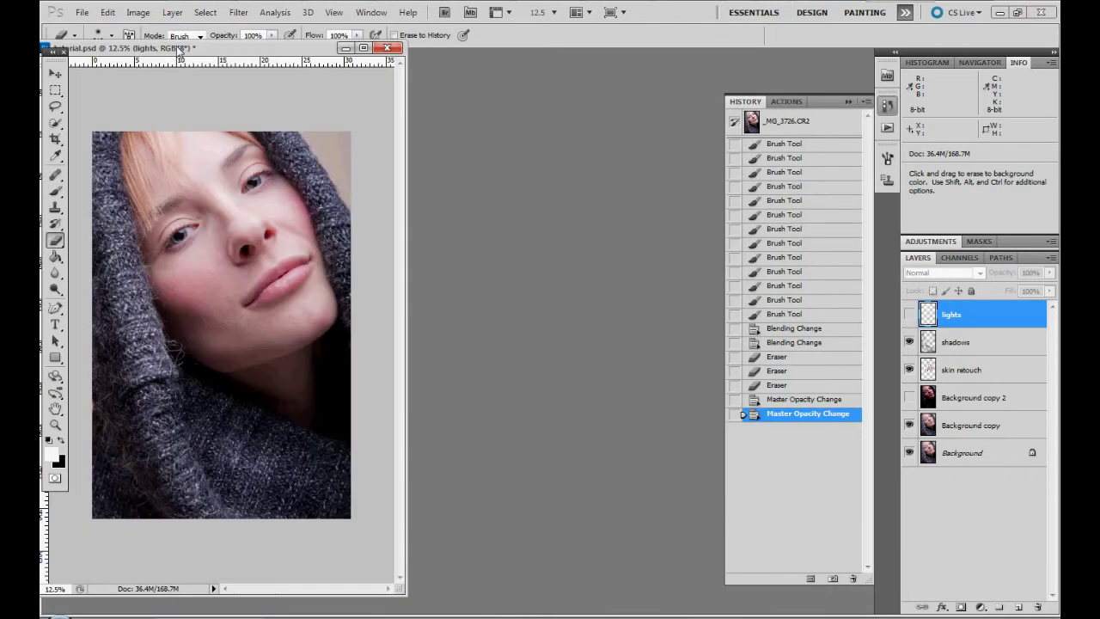
right_click(179, 49)
left_click(254, 60)
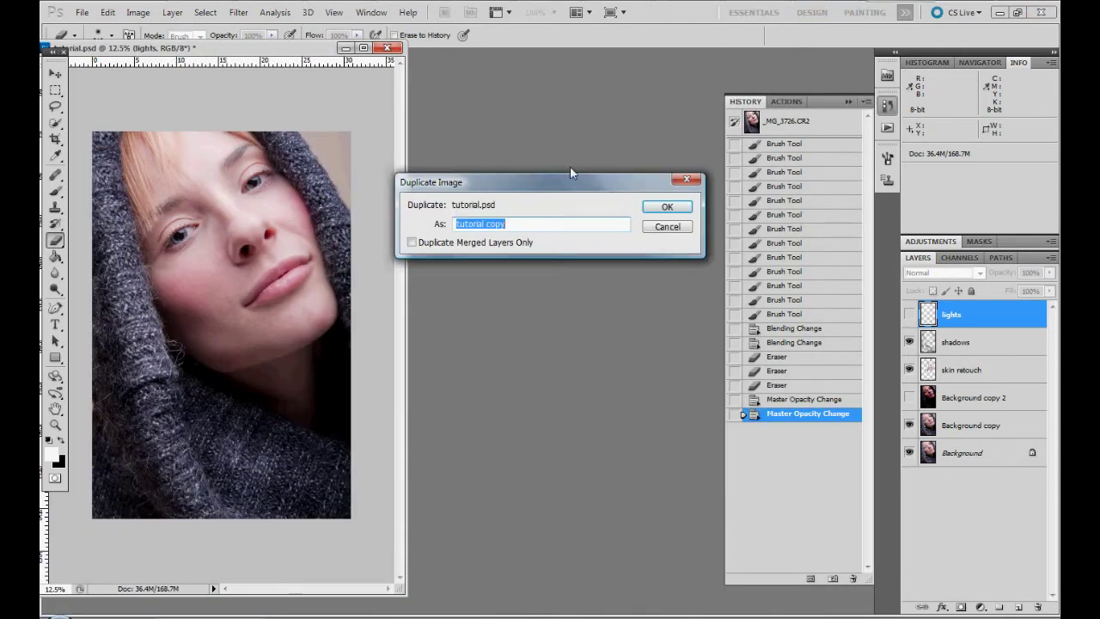
left_click(667, 207)
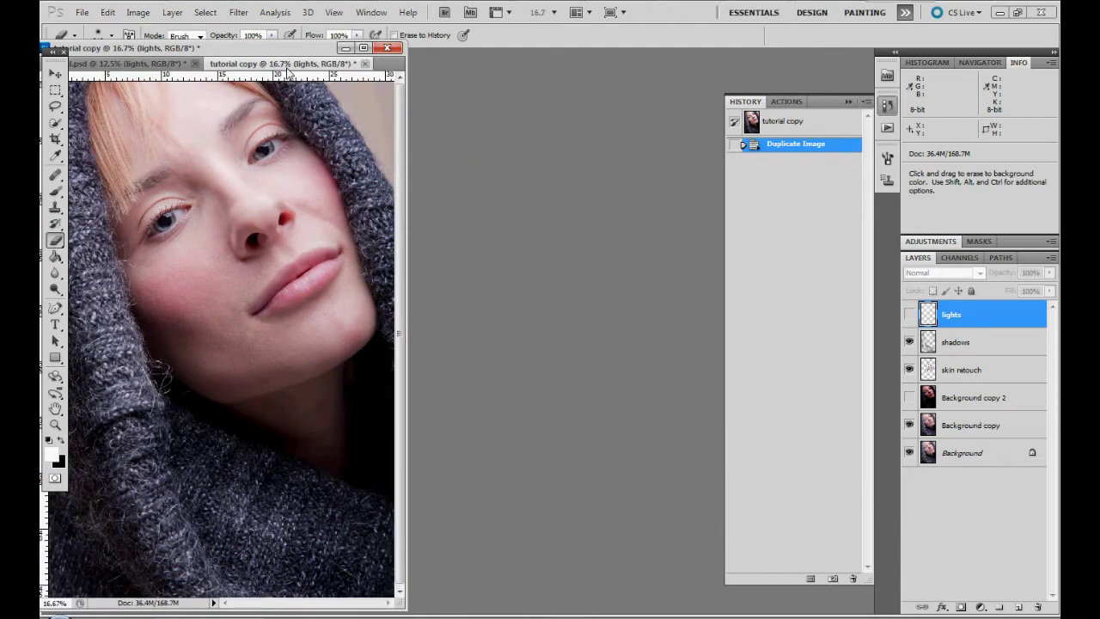
Float tutorial copy beside the original, collapse History, and hide its shadows layer
left_click_drag(290, 69, 469, 72)
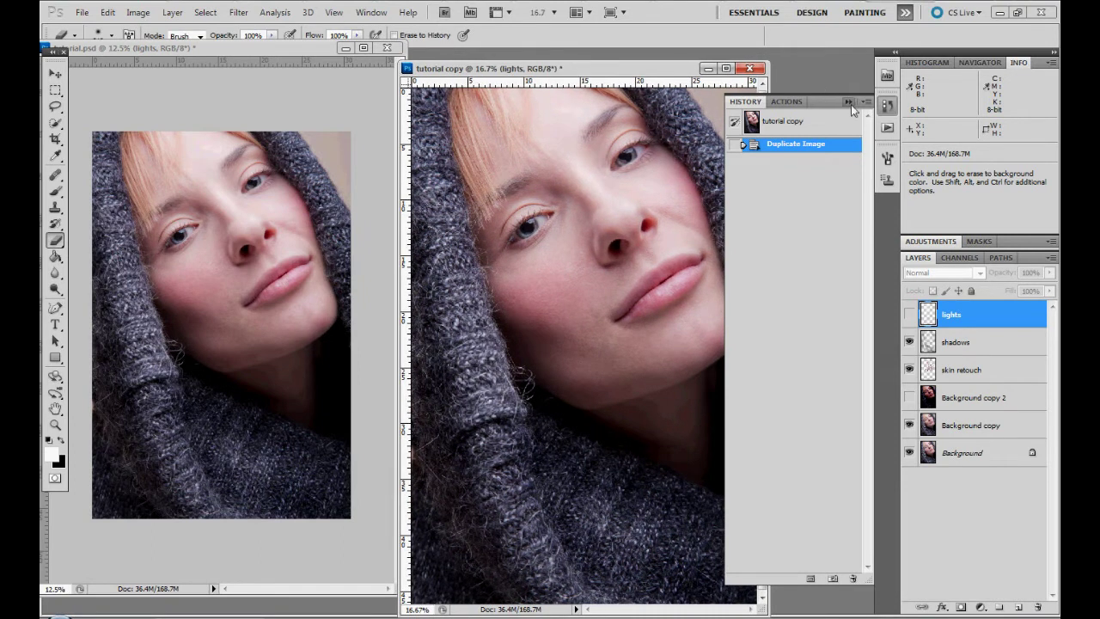
left_click(848, 101)
left_click(910, 341)
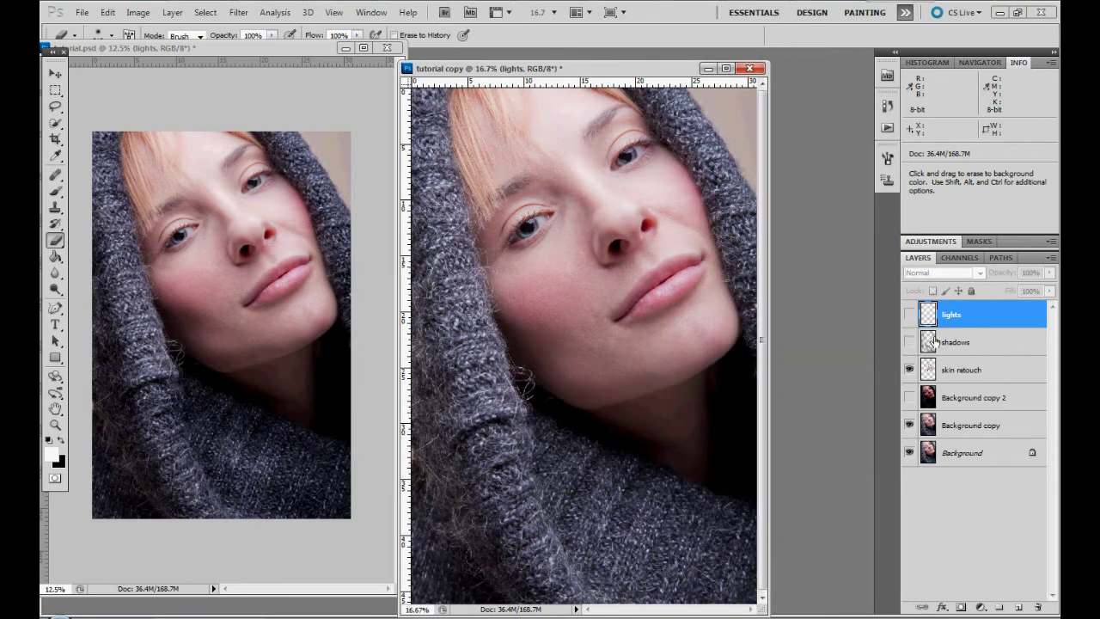
left_click(980, 343, "shift")
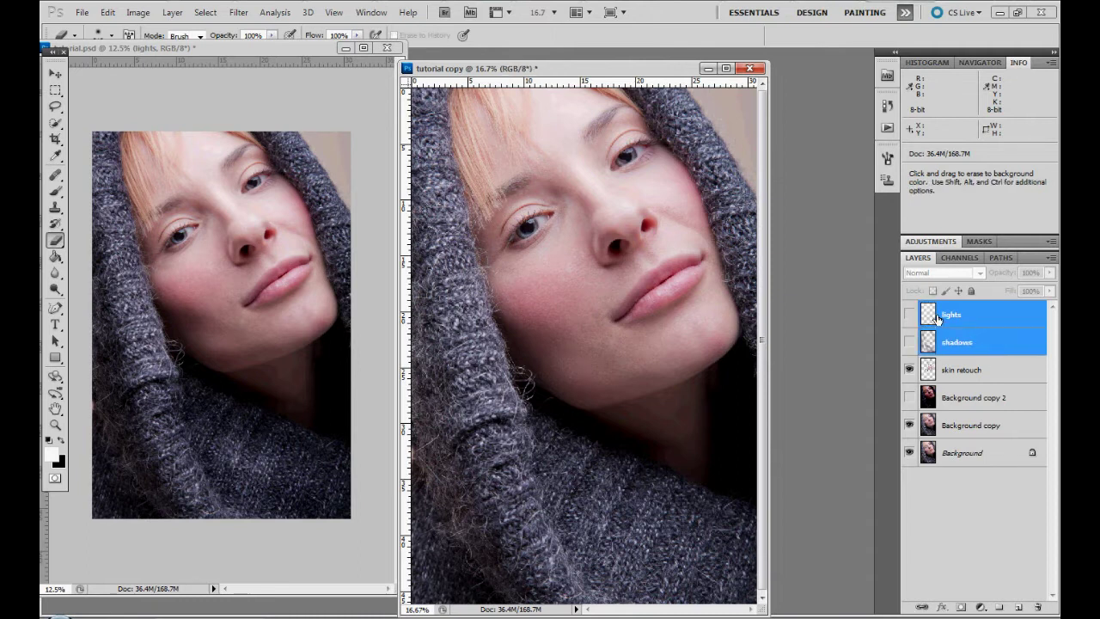
left_click(994, 387)
Flatten tutorial copy into a single layer, discarding the hidden layers
left_click(990, 362)
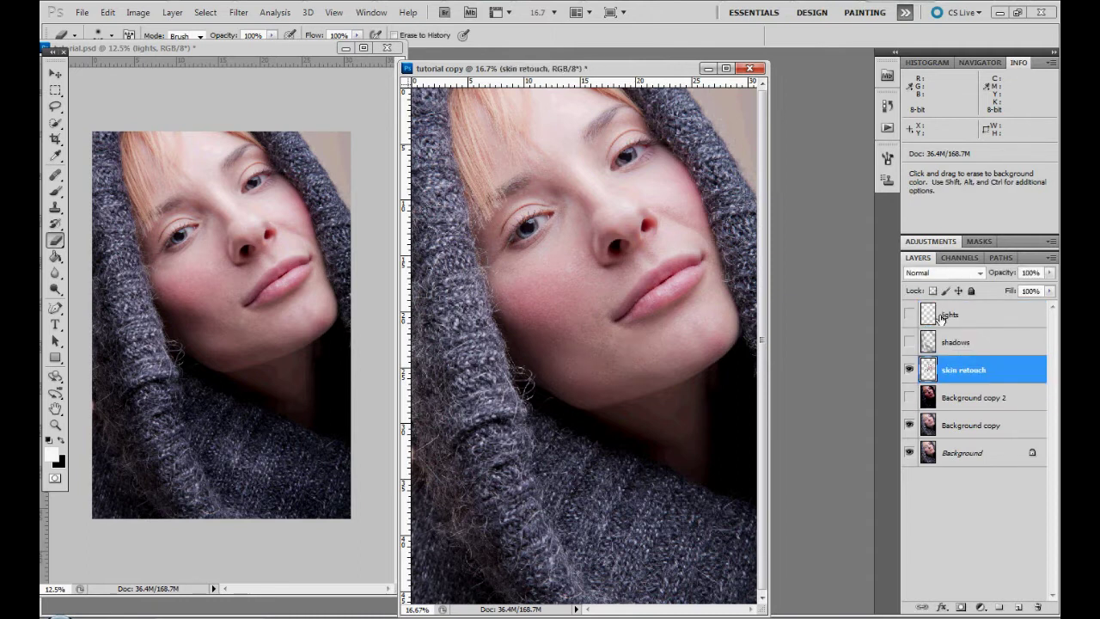
left_click(215, 12)
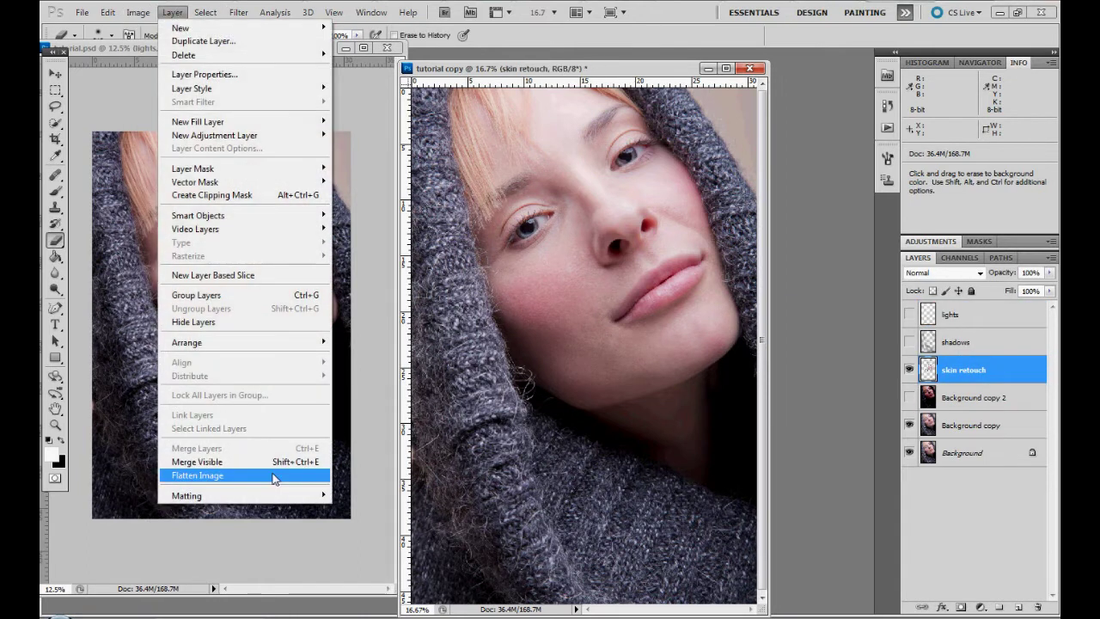
left_click(274, 478)
left_click(514, 240)
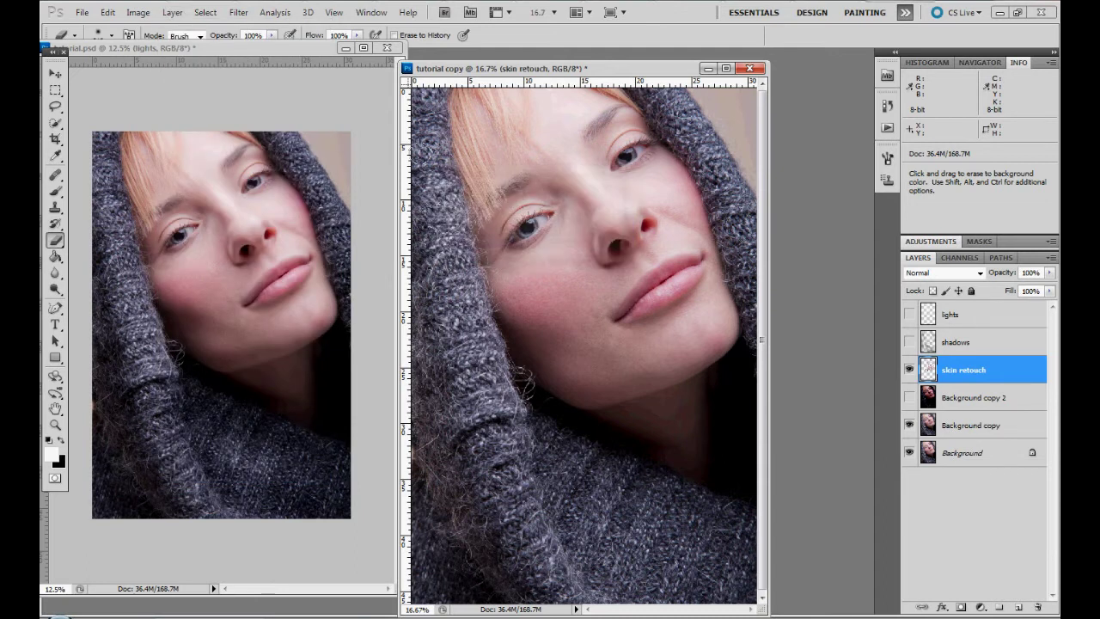
Desaturate the copy to black and white
left_click(137, 12)
mouse_move(161, 50)
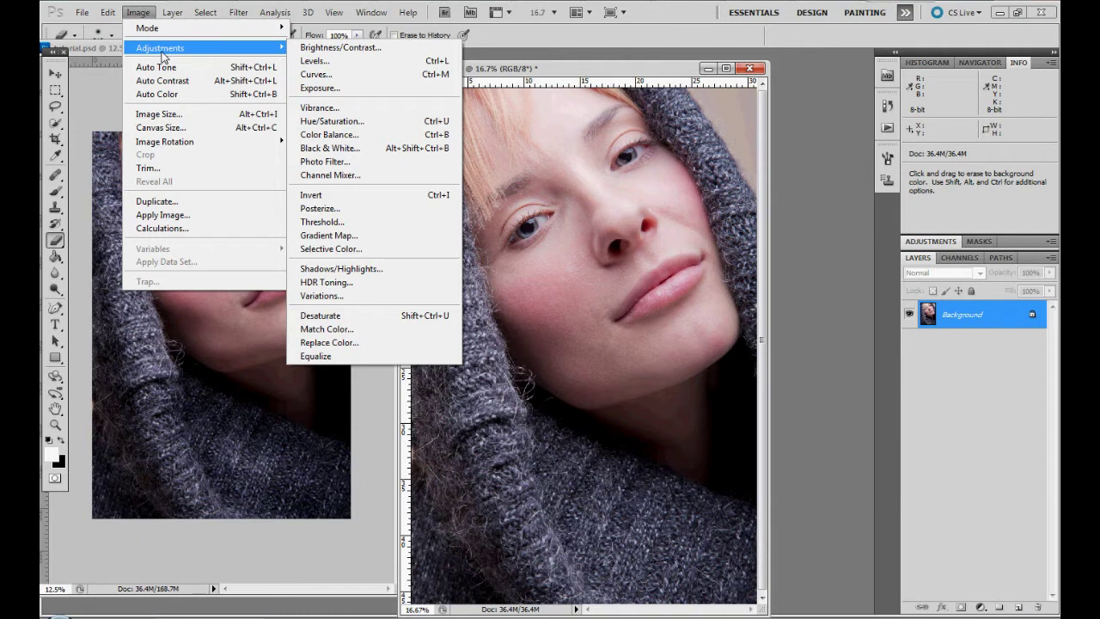
left_click(319, 315)
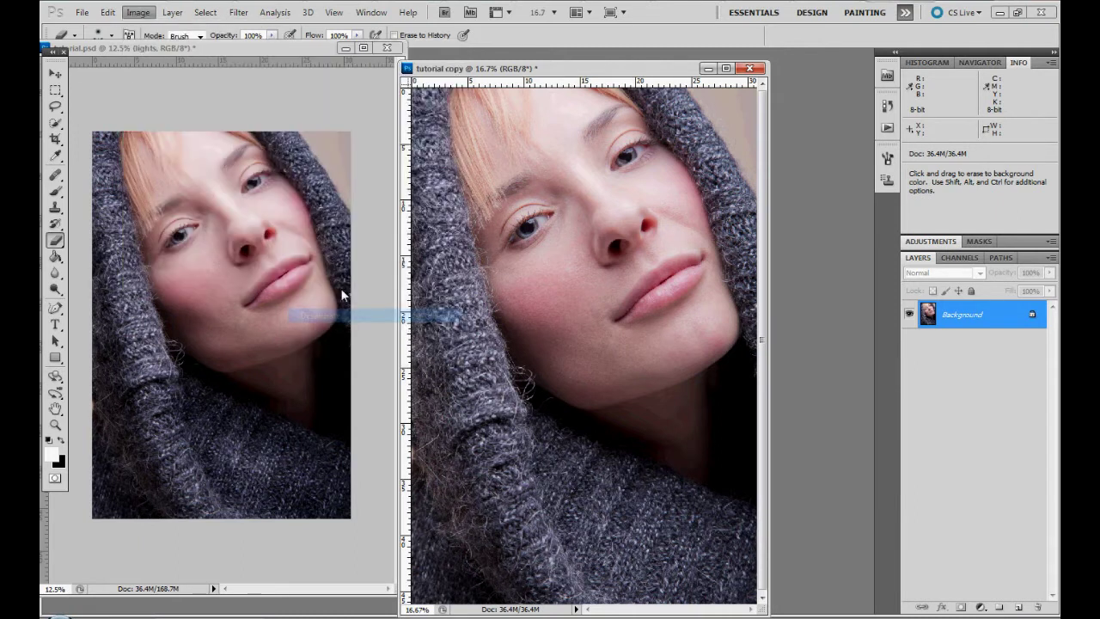
Apply Brightness/Contrast with brightness near 99 and contrast 100
left_click(176, 13)
mouse_move(160, 50)
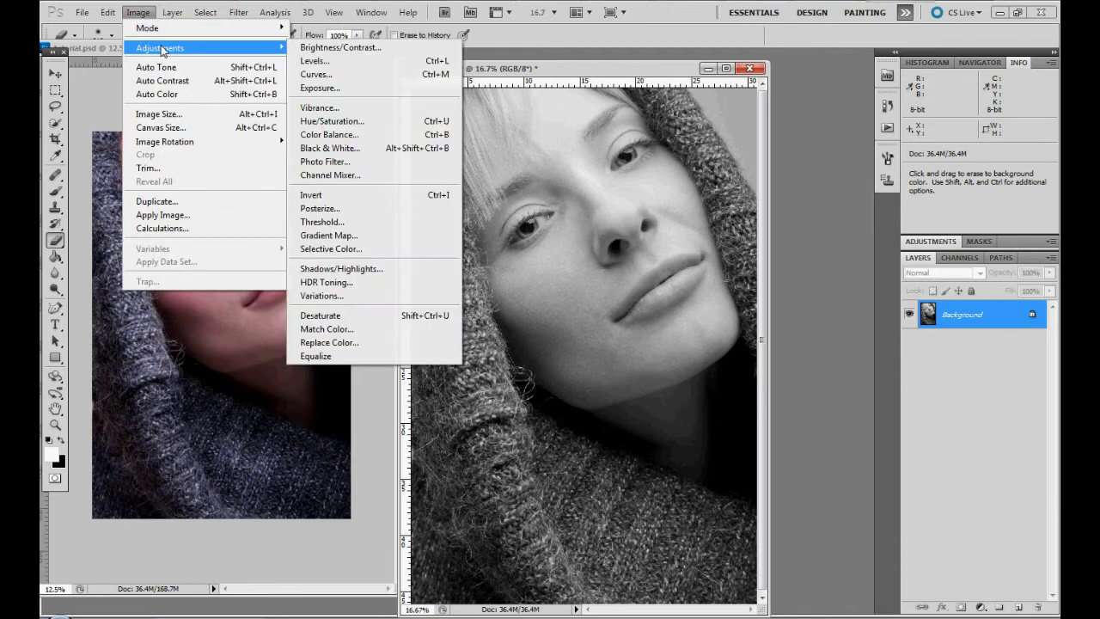
left_click(341, 49)
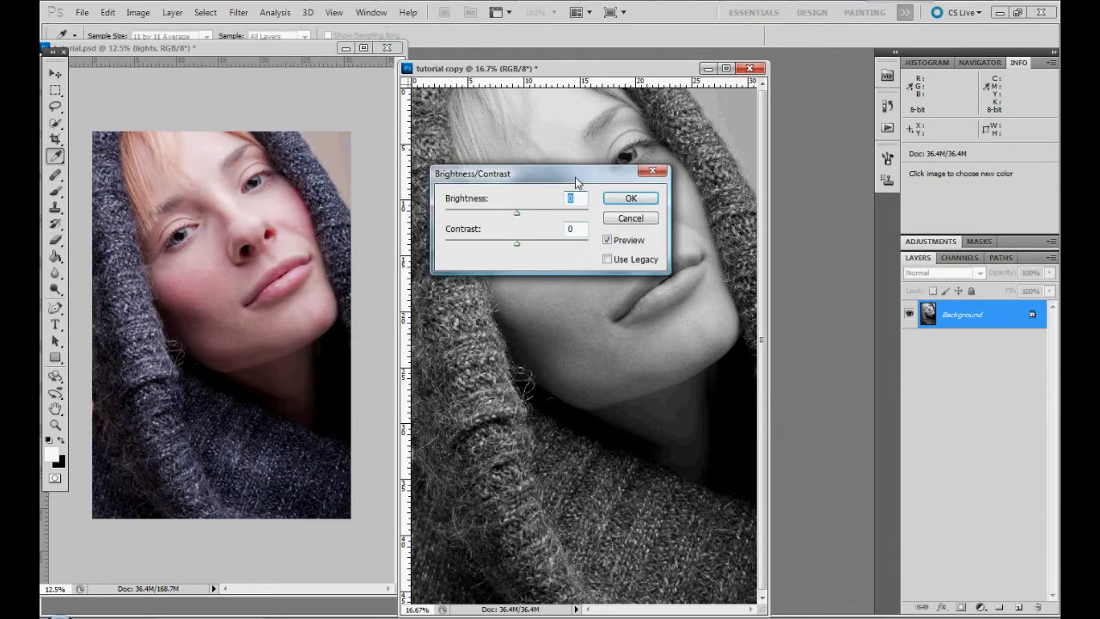
left_click_drag(576, 179, 891, 197)
left_click_drag(830, 226, 933, 266)
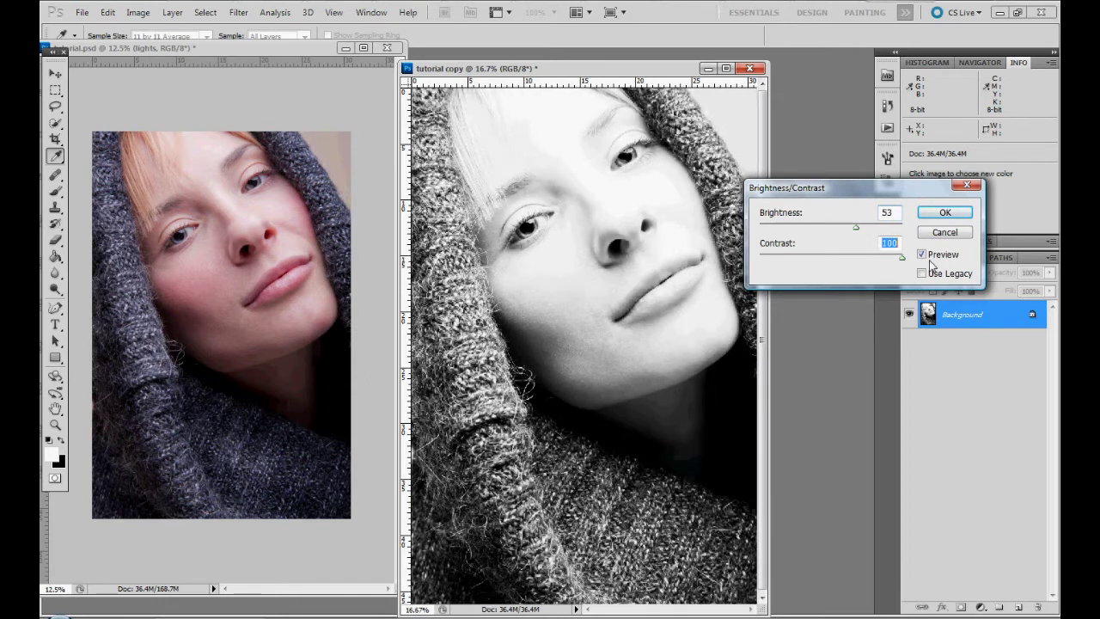
left_click_drag(857, 230, 878, 232)
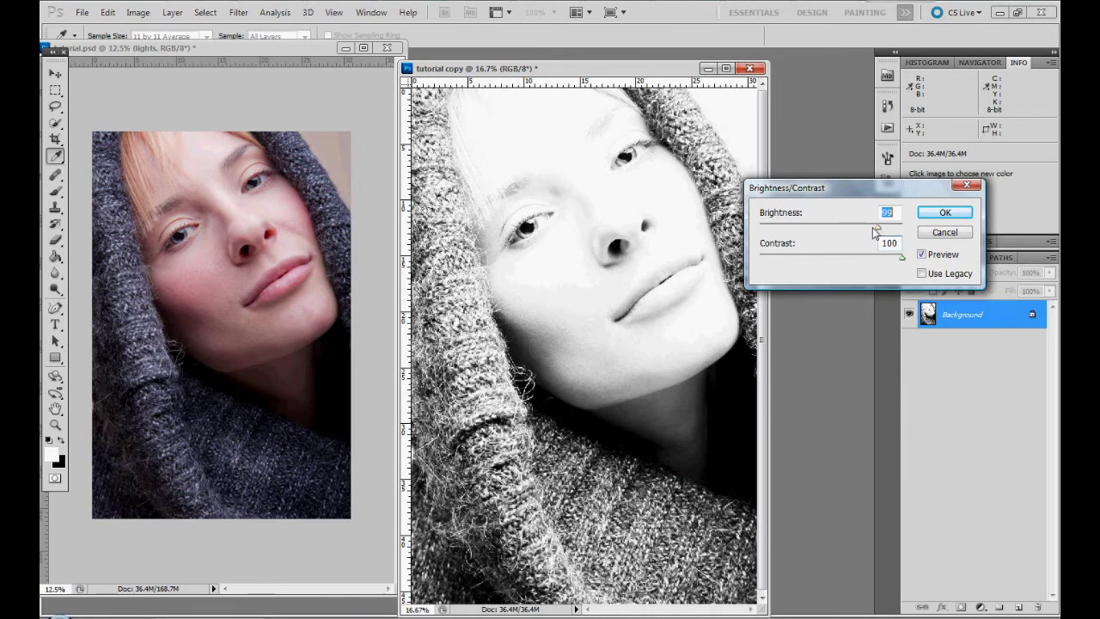
left_click(943, 212)
key("e")
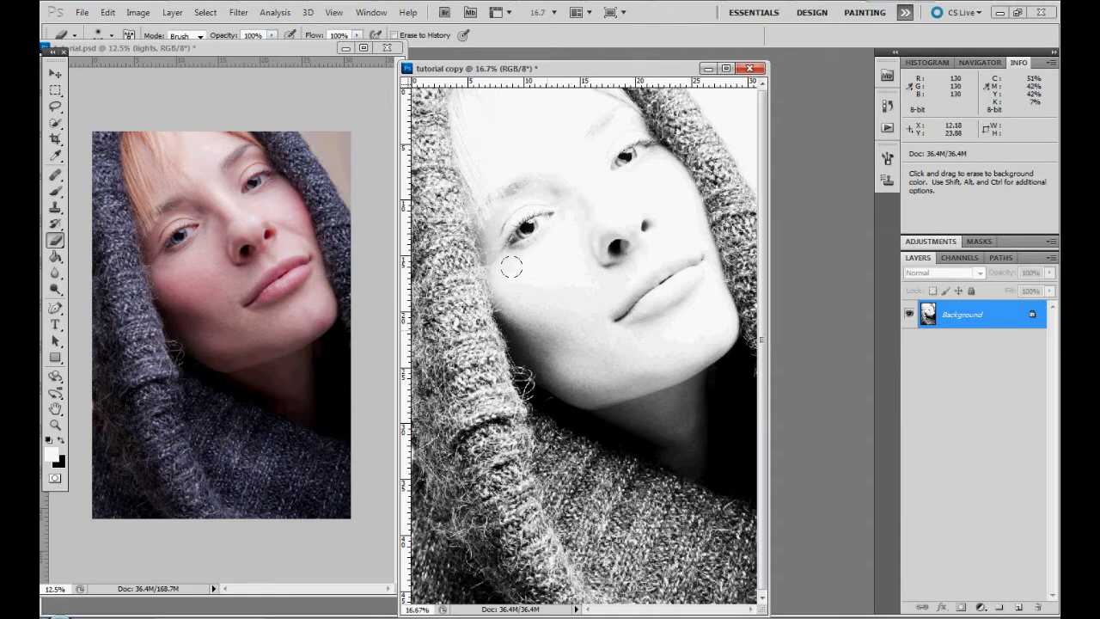
Move the black-and-white copy into the original as Layer 1, close tutorial copy unsaved, align it to the canvas
left_click(55, 74)
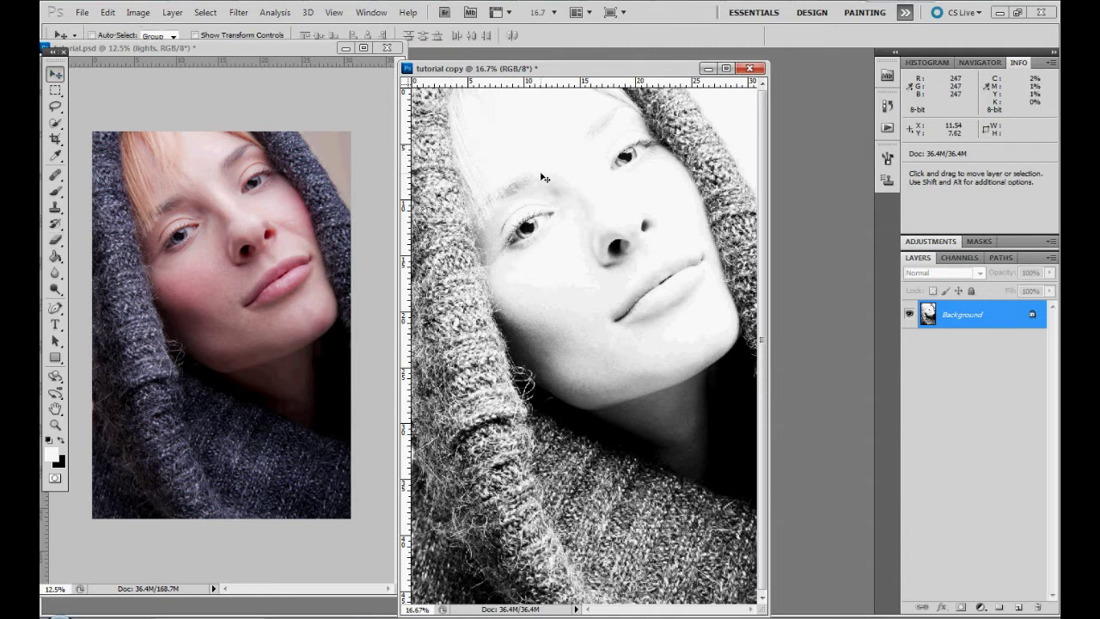
left_click_drag(538, 176, 258, 243)
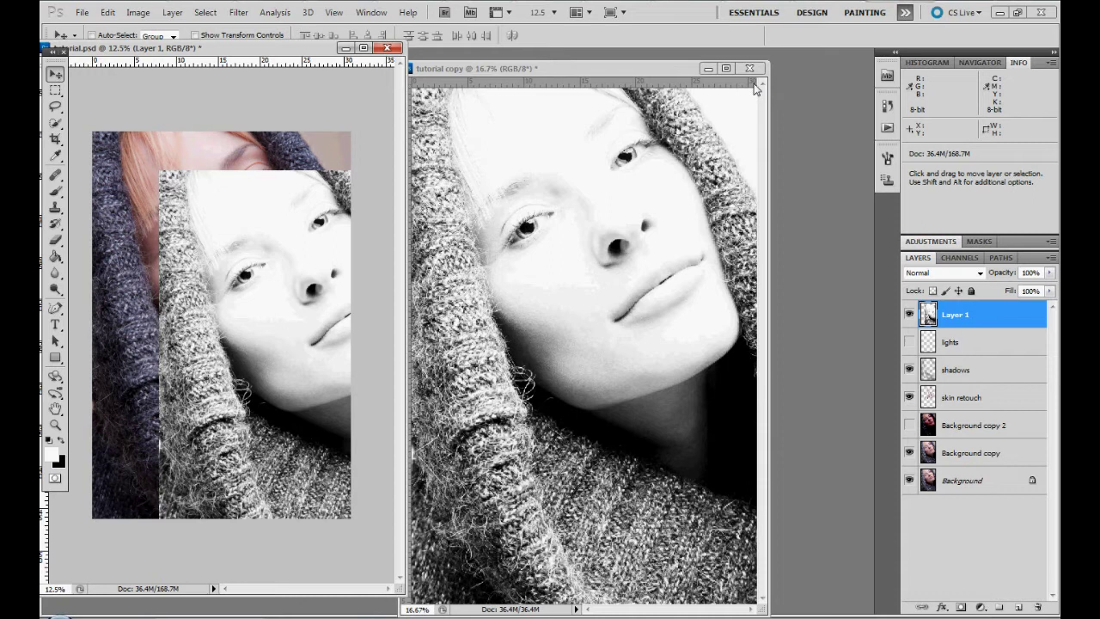
left_click(750, 68)
left_click(560, 244)
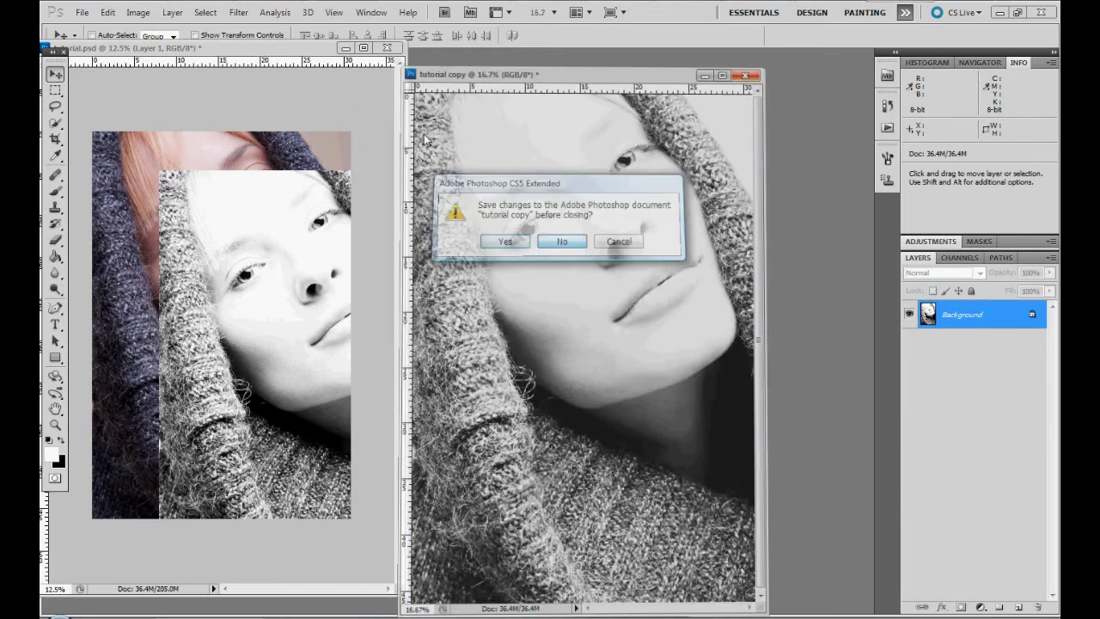
left_click_drag(391, 52, 442, 52)
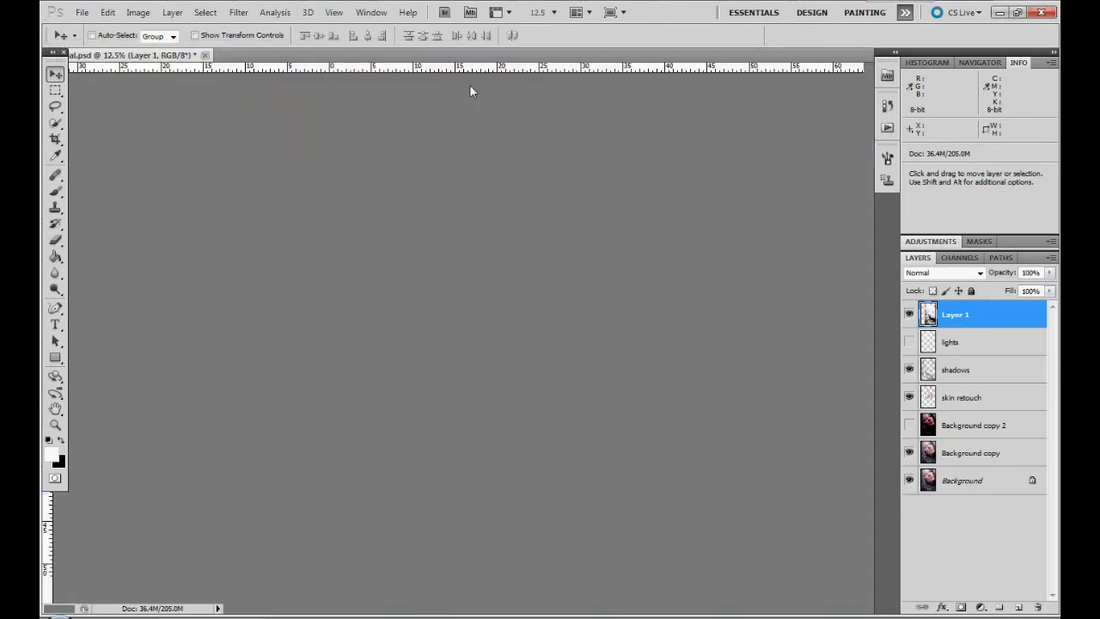
left_click_drag(481, 233, 409, 189)
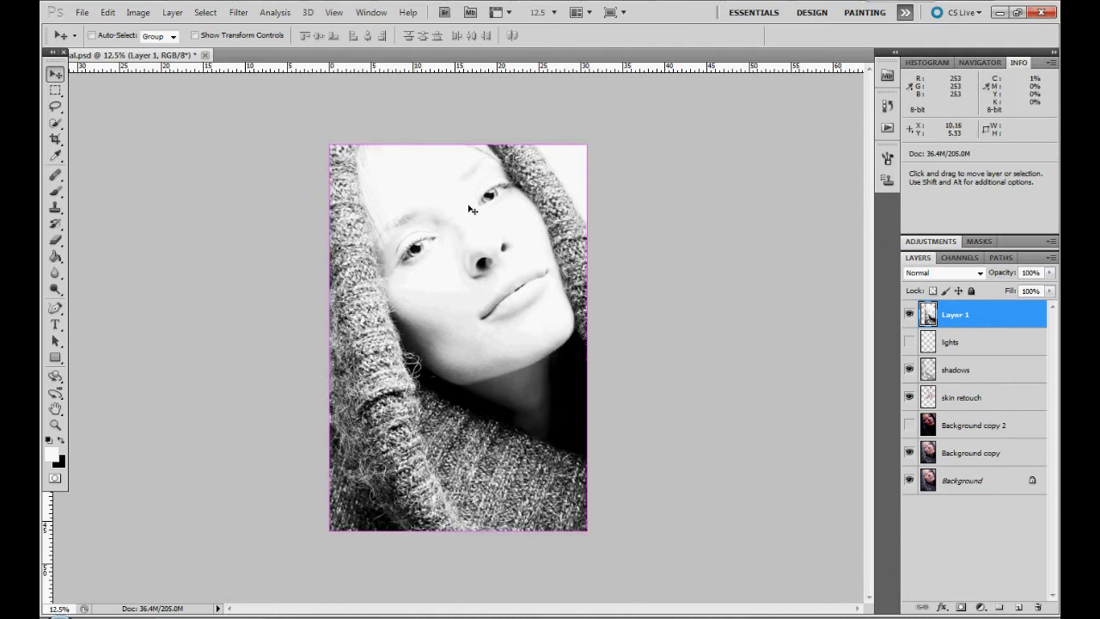
Hide the shadows layer and set Layer 1 to Soft Light at 30% opacity
left_click(909, 370)
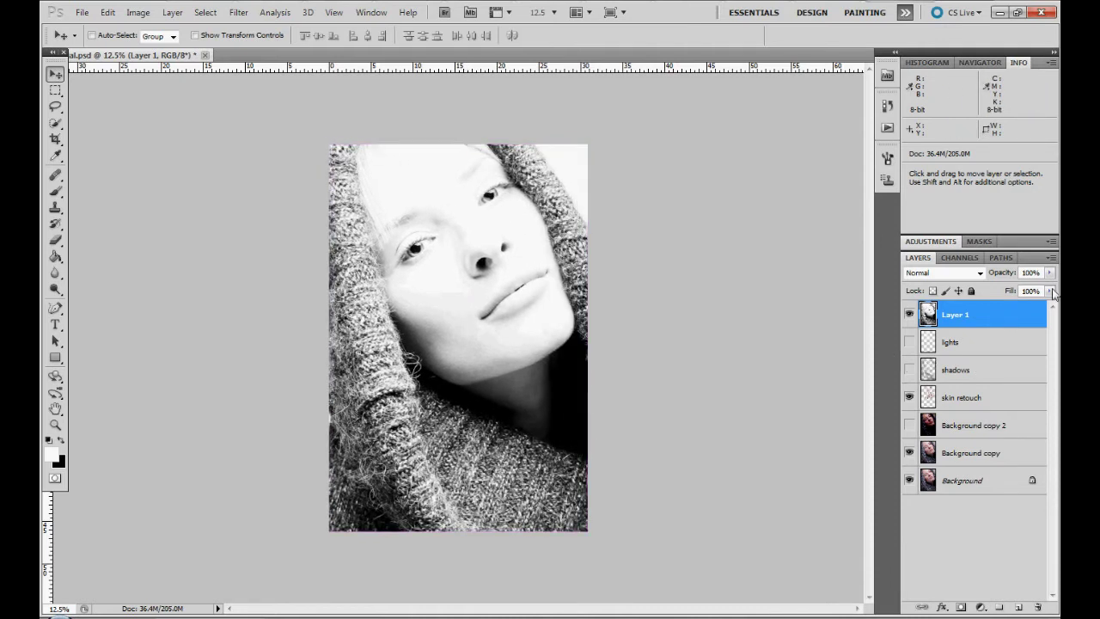
left_click(957, 275)
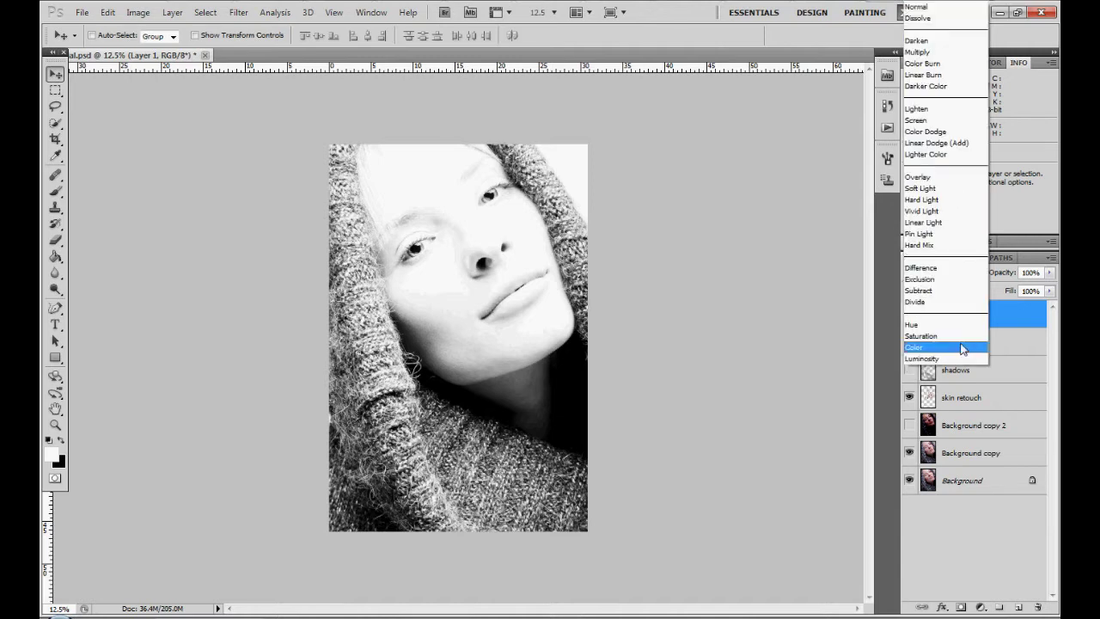
left_click(950, 191)
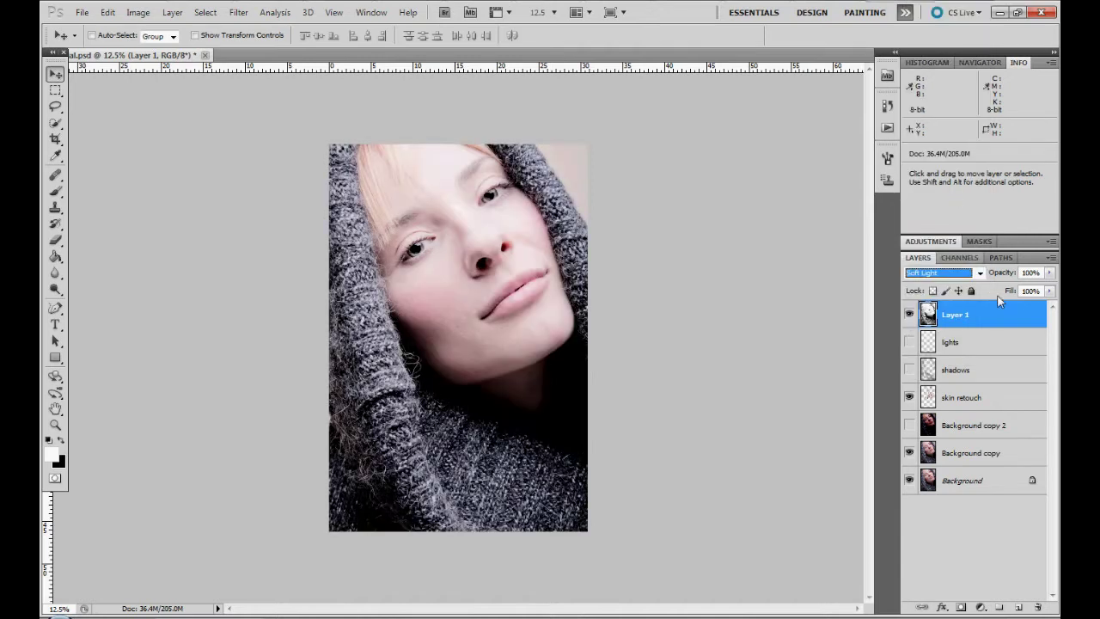
left_click(1049, 272)
left_click_drag(1050, 290, 994, 294)
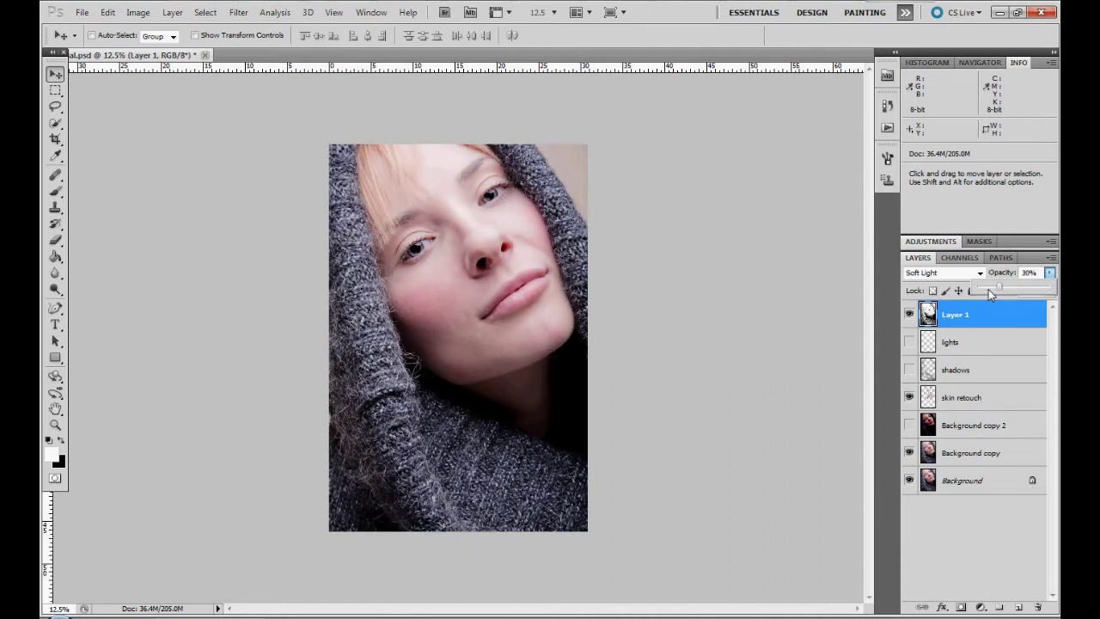
Toggle Layer 1 on and off to compare, then lower its opacity to about 15%
left_click(911, 317)
left_click(910, 317)
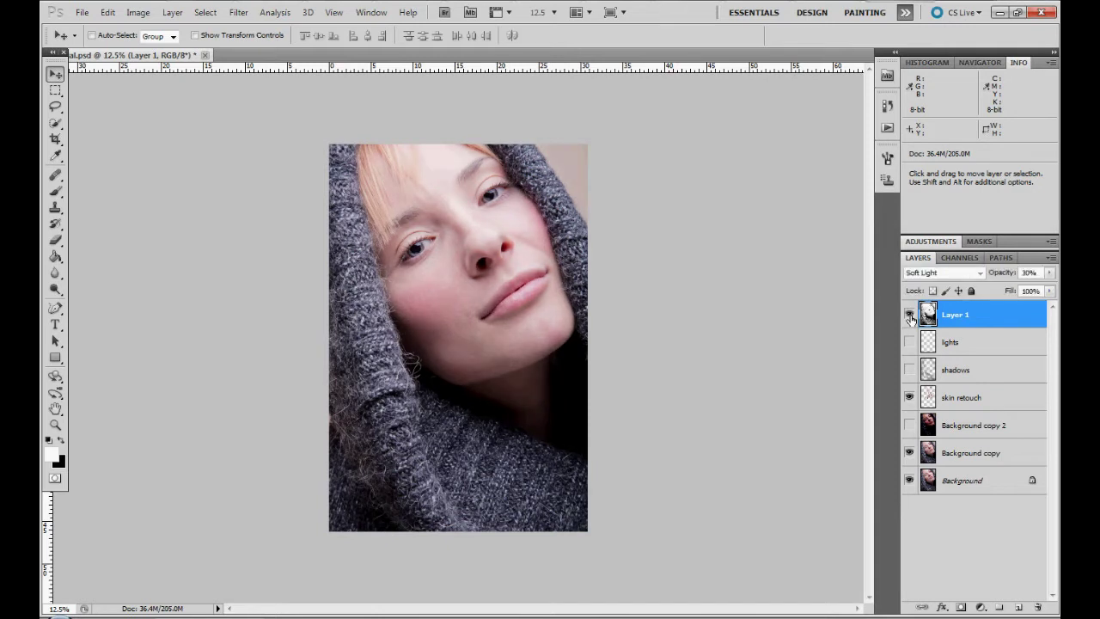
left_click(910, 317)
left_click(910, 317)
left_click(910, 316)
left_click(910, 316)
left_click(909, 316)
left_click(910, 315)
left_click(909, 316)
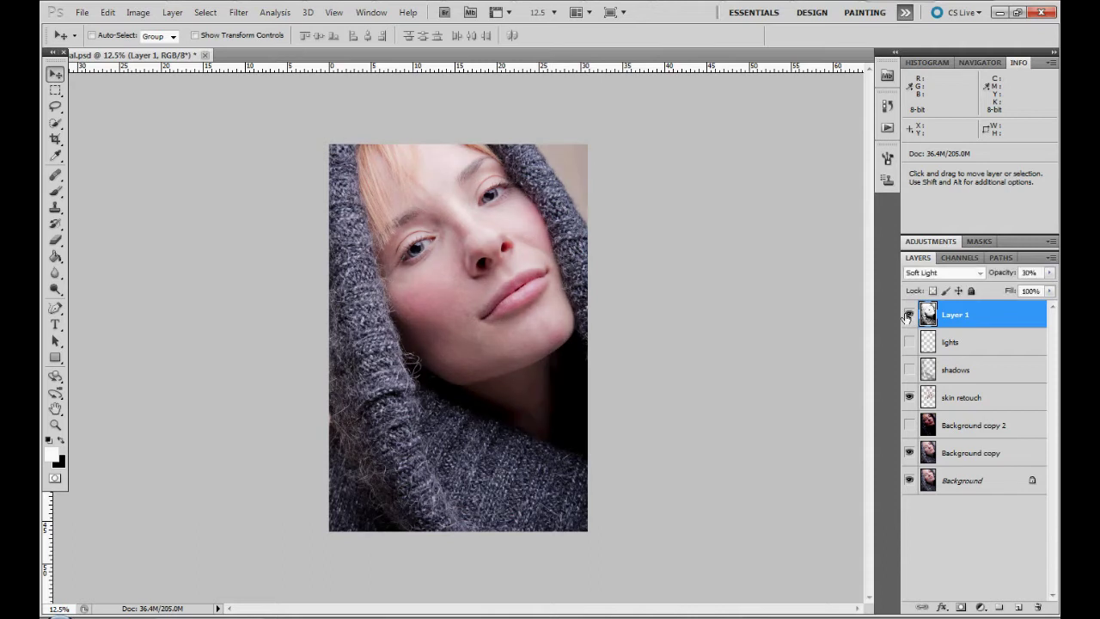
left_click(909, 316)
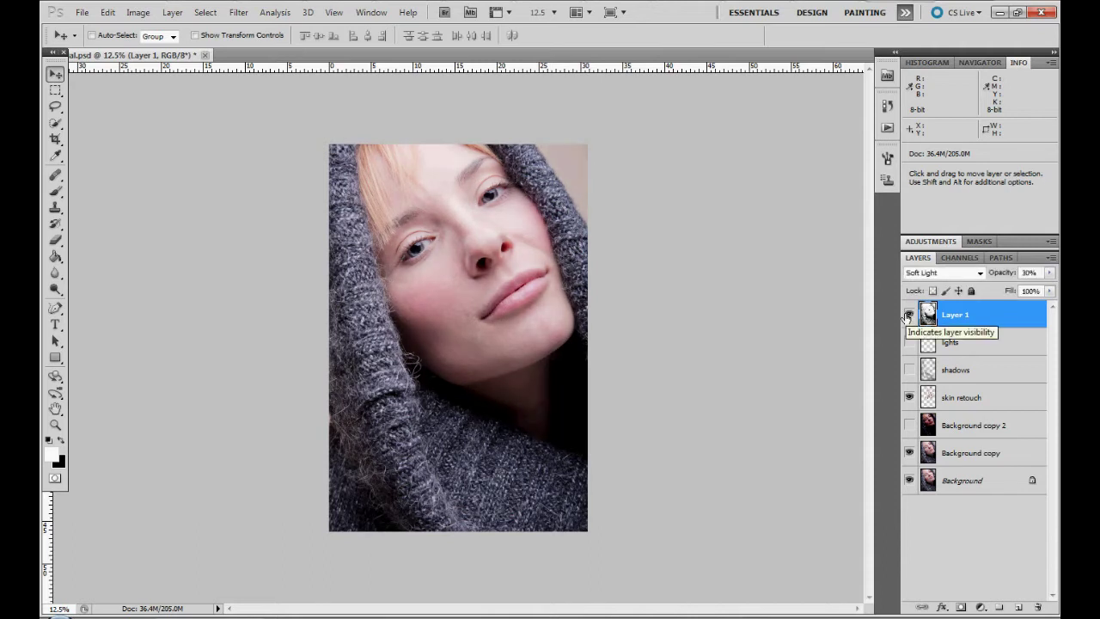
left_click(909, 316)
left_click(910, 315)
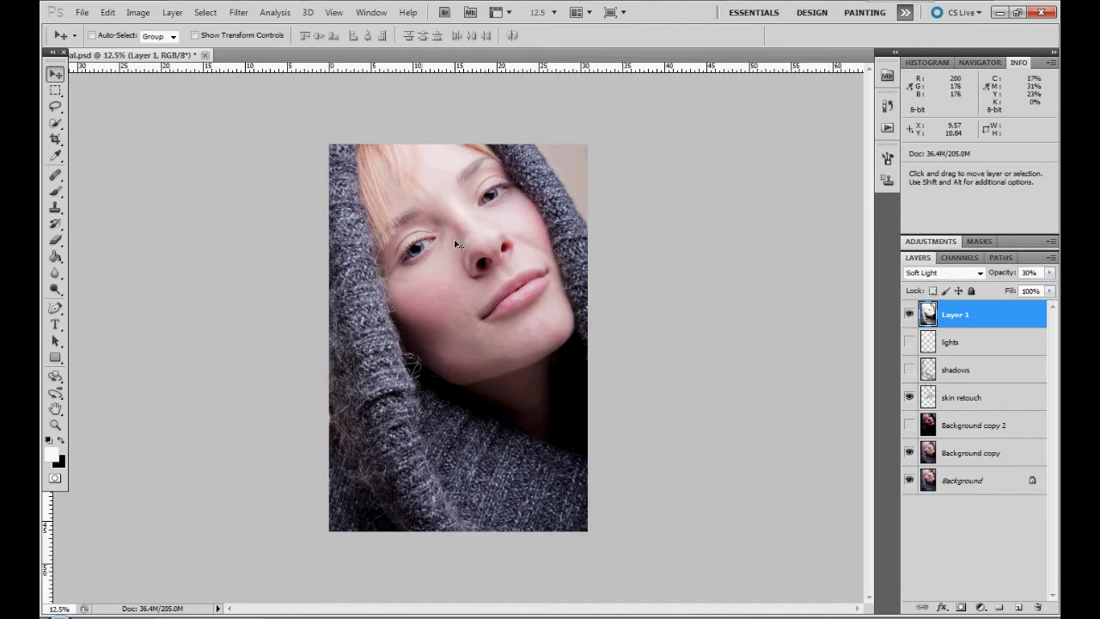
left_click(909, 316)
left_click(908, 316)
left_click(908, 316)
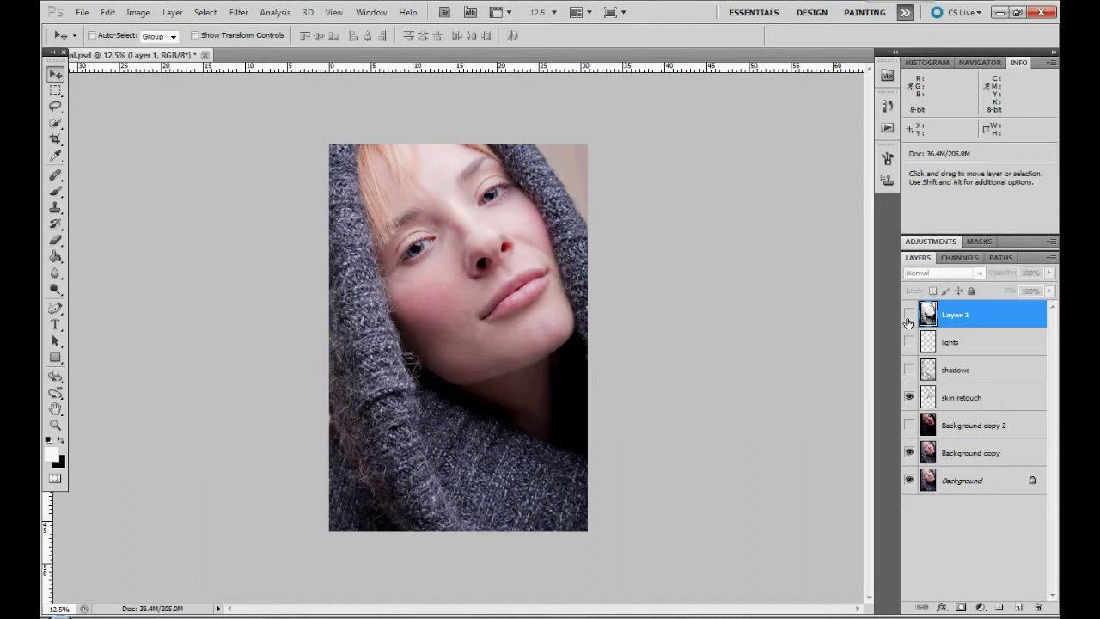
left_click(908, 316)
left_click(908, 316)
left_click(908, 316)
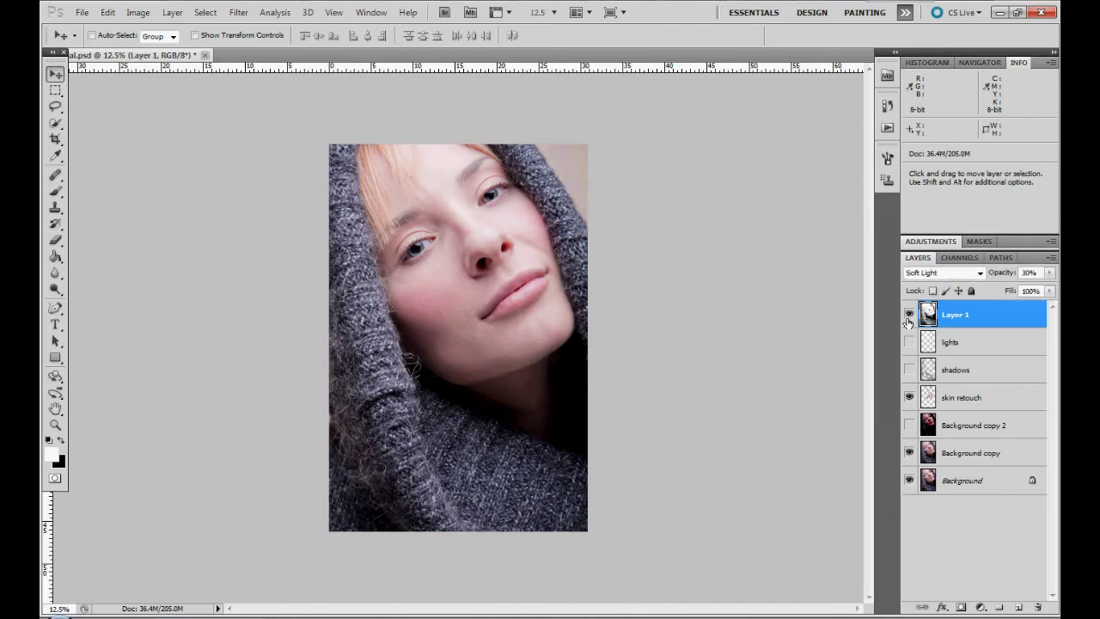
left_click(909, 316)
left_click(908, 316)
left_click(908, 317)
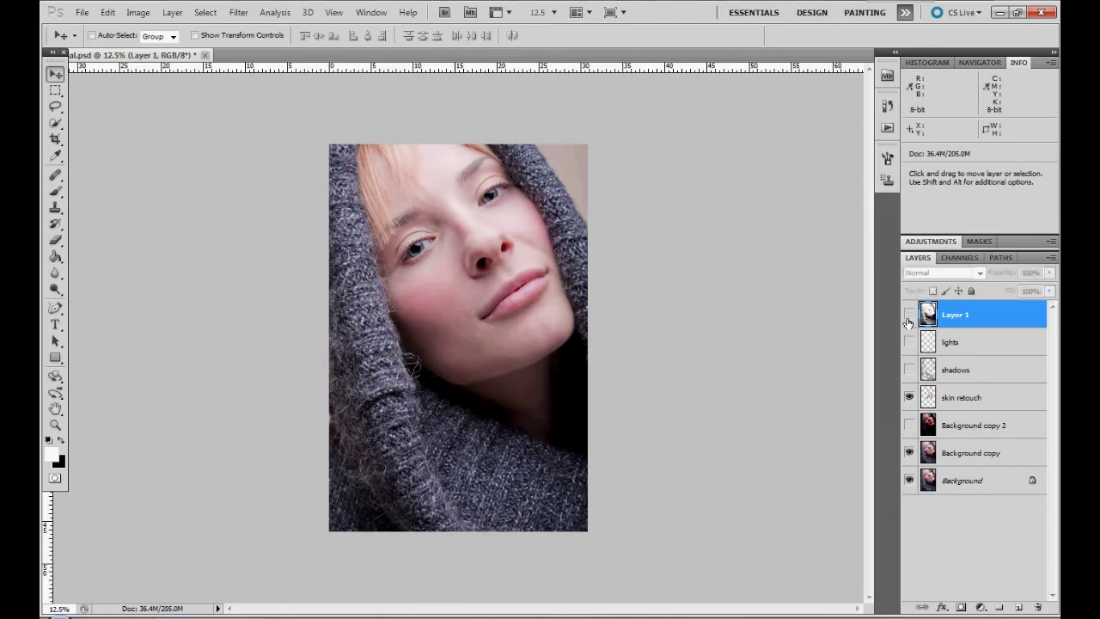
left_click(909, 317)
left_click(1049, 272)
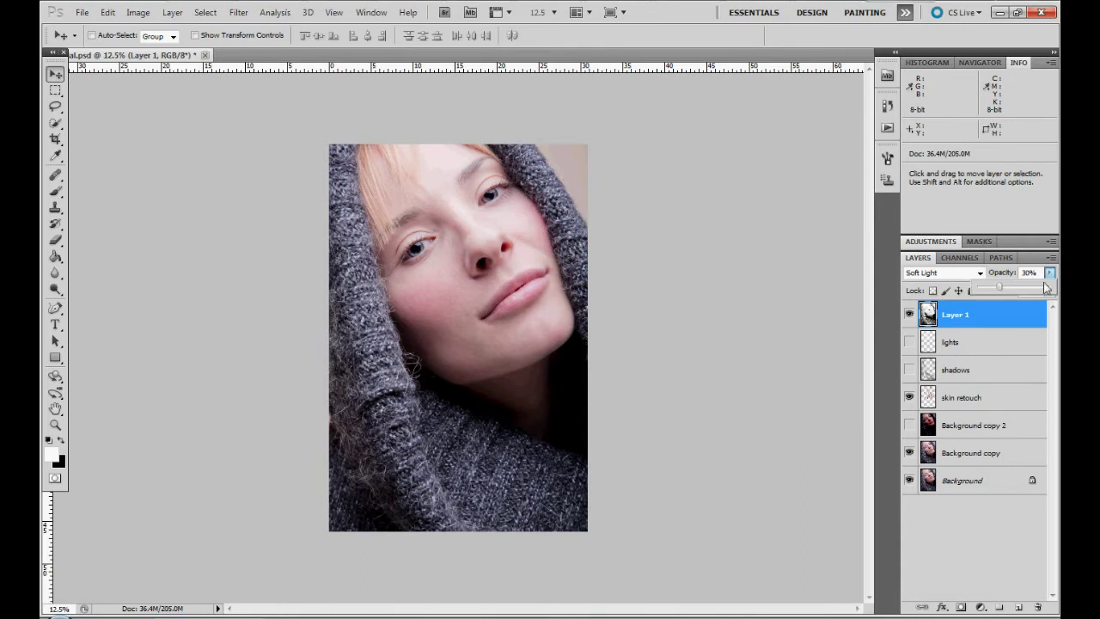
left_click_drag(1002, 293, 995, 293)
Settle Layer 1 at 15% opacity and turn the lights and shadows layers back on
left_click(909, 319)
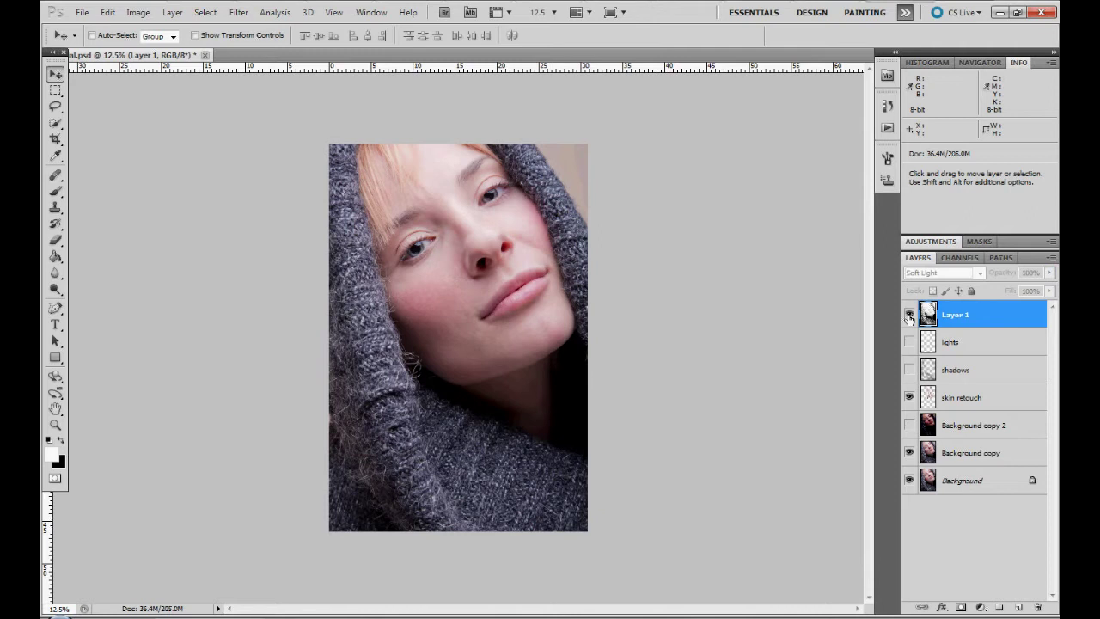
left_click(909, 341)
left_click(909, 370)
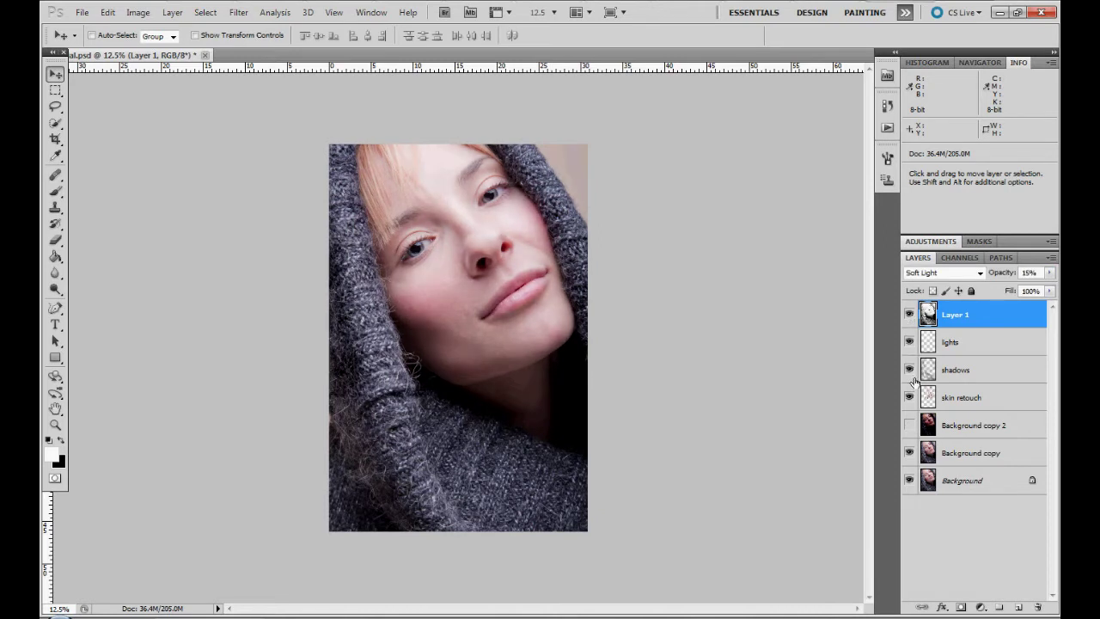
Compare the zoomed-in portrait with Layer 1 on and off, then delete Layer 1
left_click(908, 314)
left_click(909, 314)
left_click(909, 314)
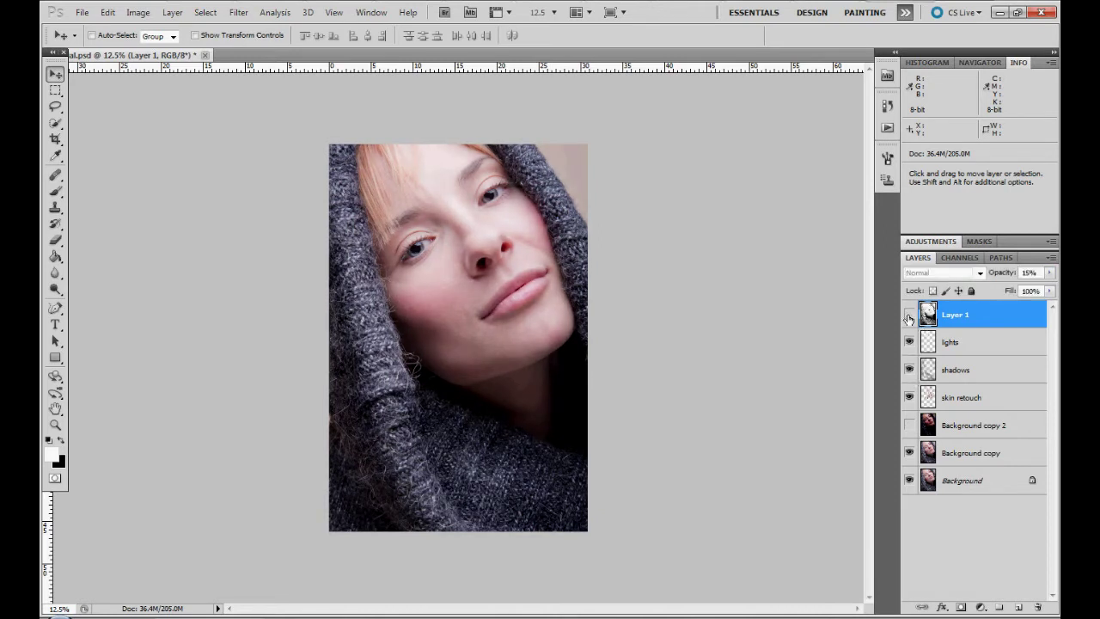
left_click(909, 315)
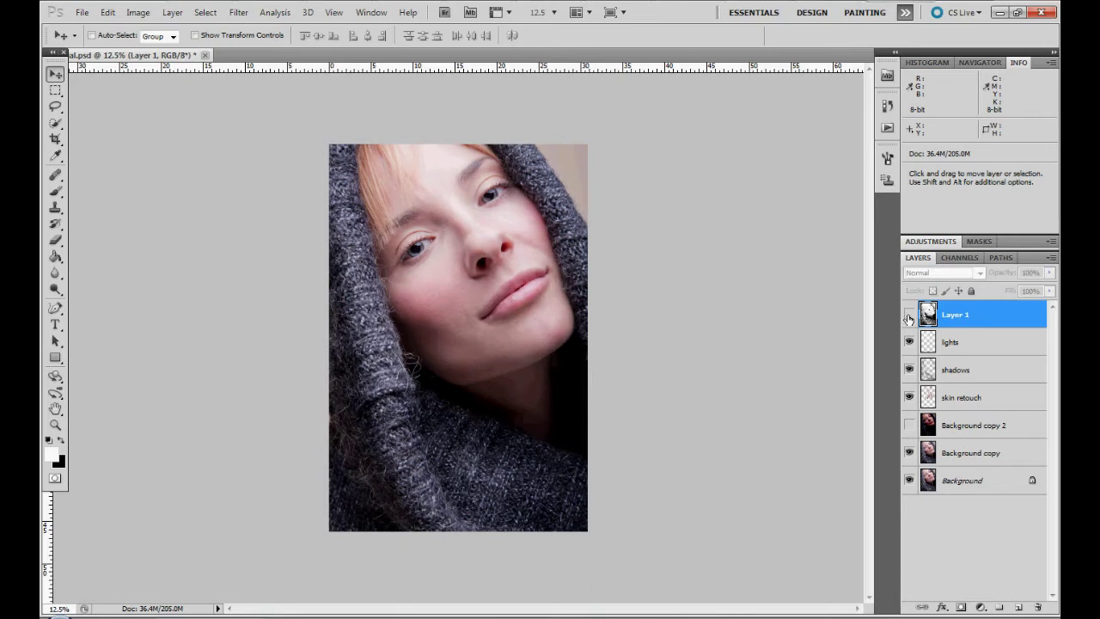
left_click(909, 315)
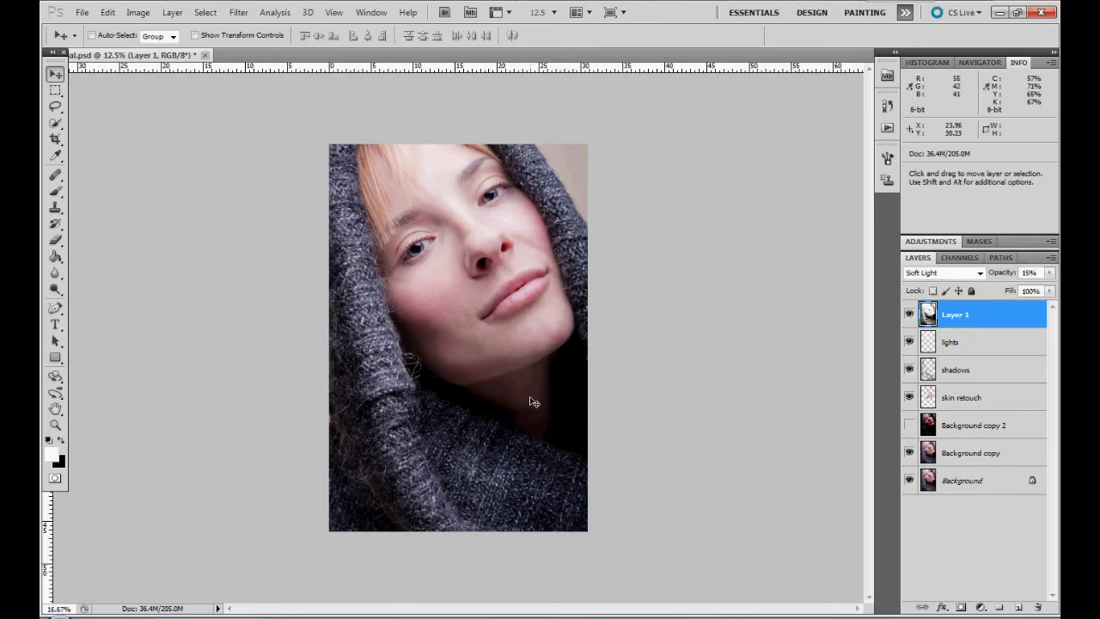
key("ctrl+plus")
left_click(909, 317)
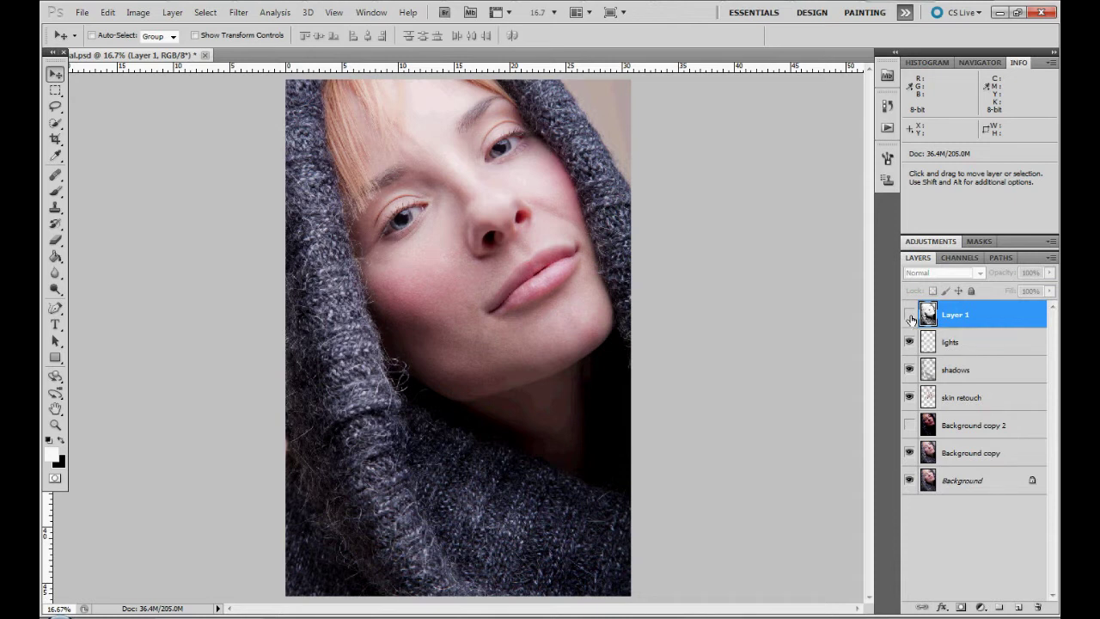
left_click(910, 316)
left_click(910, 316)
left_click_drag(1002, 316, 1039, 606)
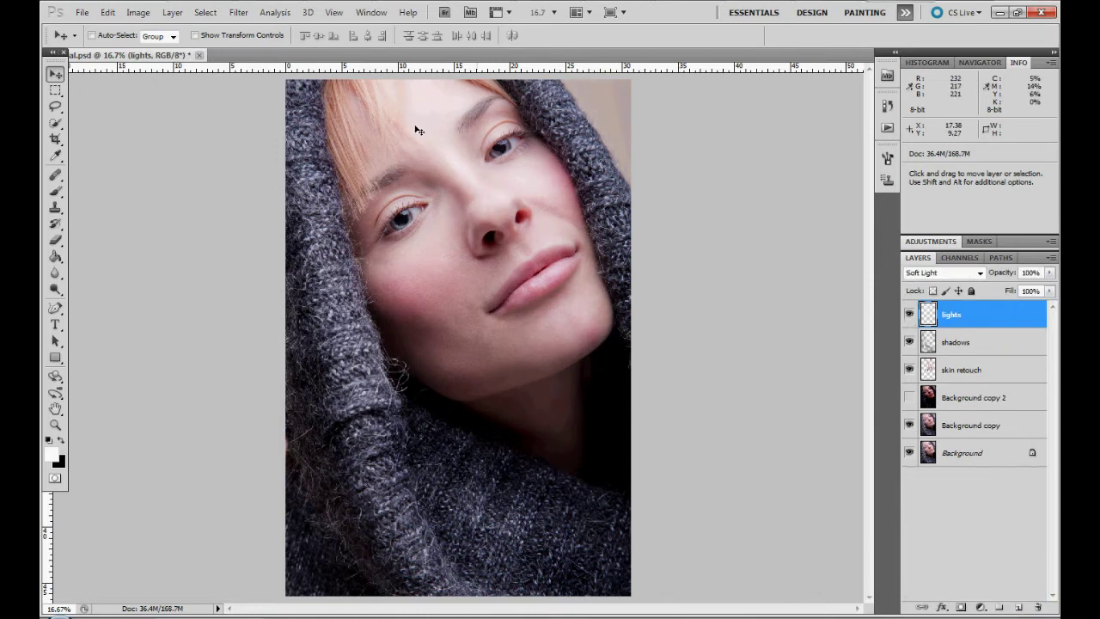
Toggle the lights and shadows layers to compare, leaving both visible, and zoom out
left_click(908, 316)
left_click(908, 316)
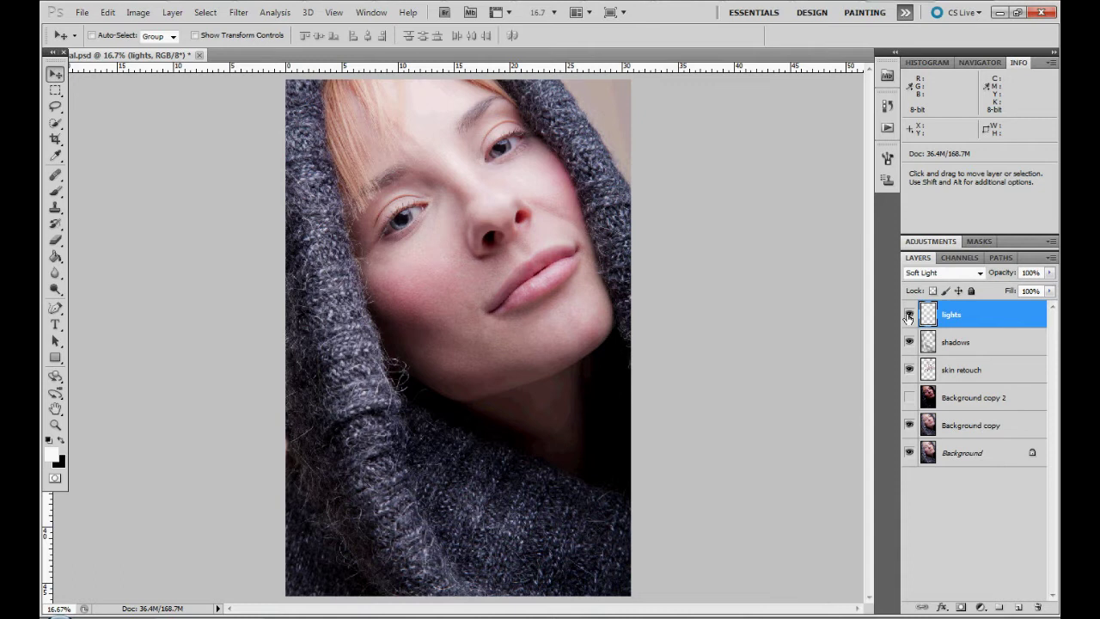
left_click(913, 341)
left_click(911, 341)
key("ctrl+minus")
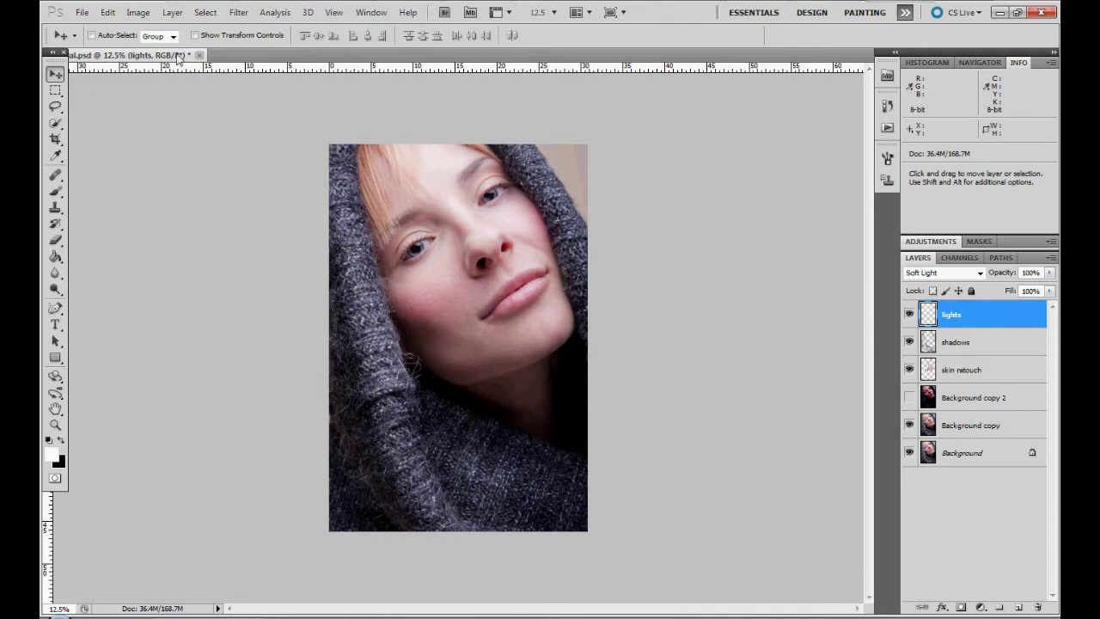
Float the portrait window and duplicate the image as 'tutorial copy'
mouse_move(176, 56)
left_mouse_down()
mouse_move(178, 79)
mouse_move(181, 70)
left_mouse_up()
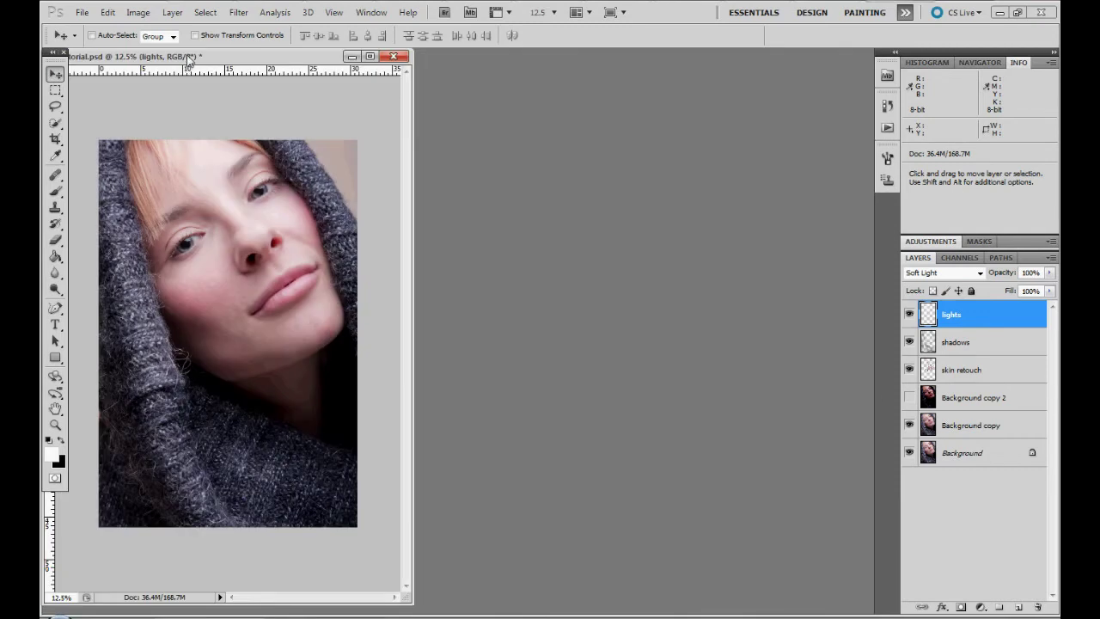
right_click(187, 56)
left_click(213, 67)
left_click(646, 205)
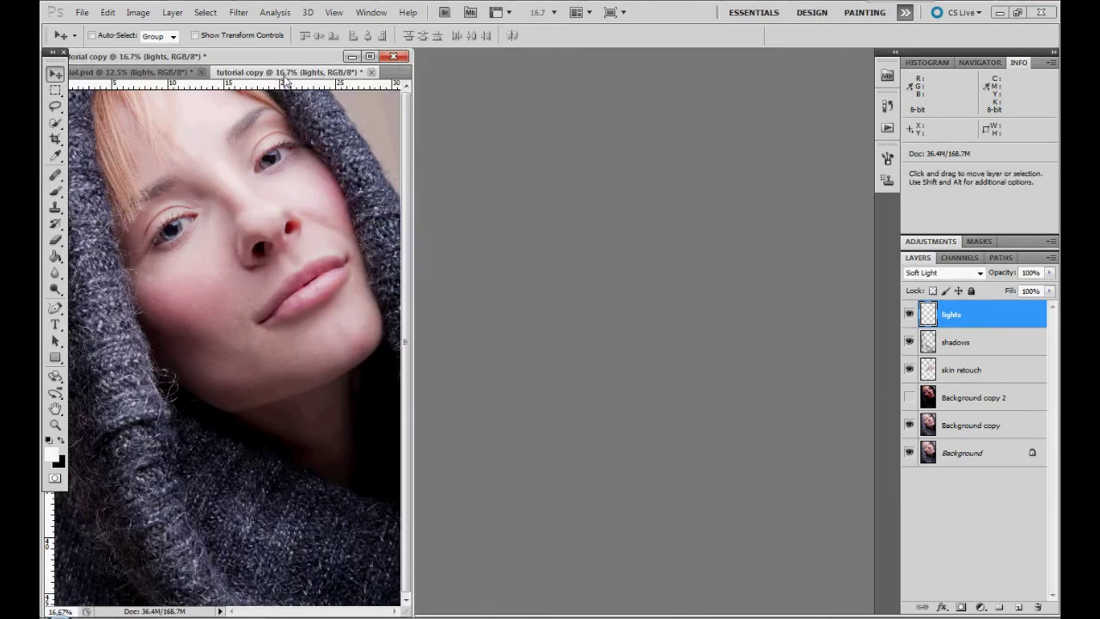
Float tutorial copy beside the original and flatten it, discarding hidden layers
left_click_drag(282, 87, 491, 79)
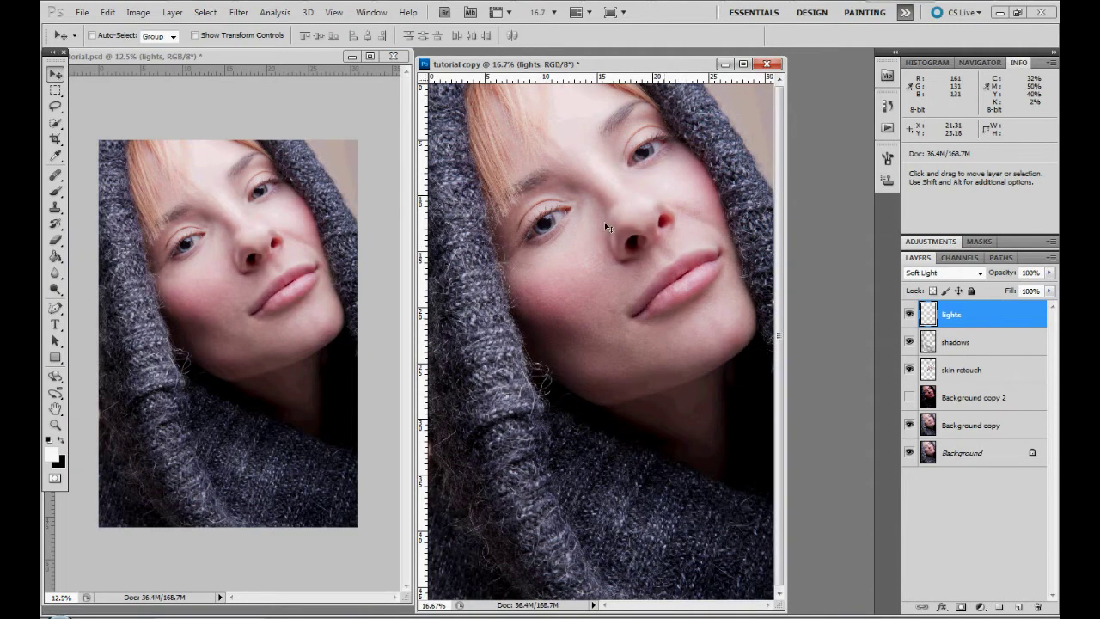
left_click(236, 13)
mouse_move(206, 15)
mouse_move(172, 12)
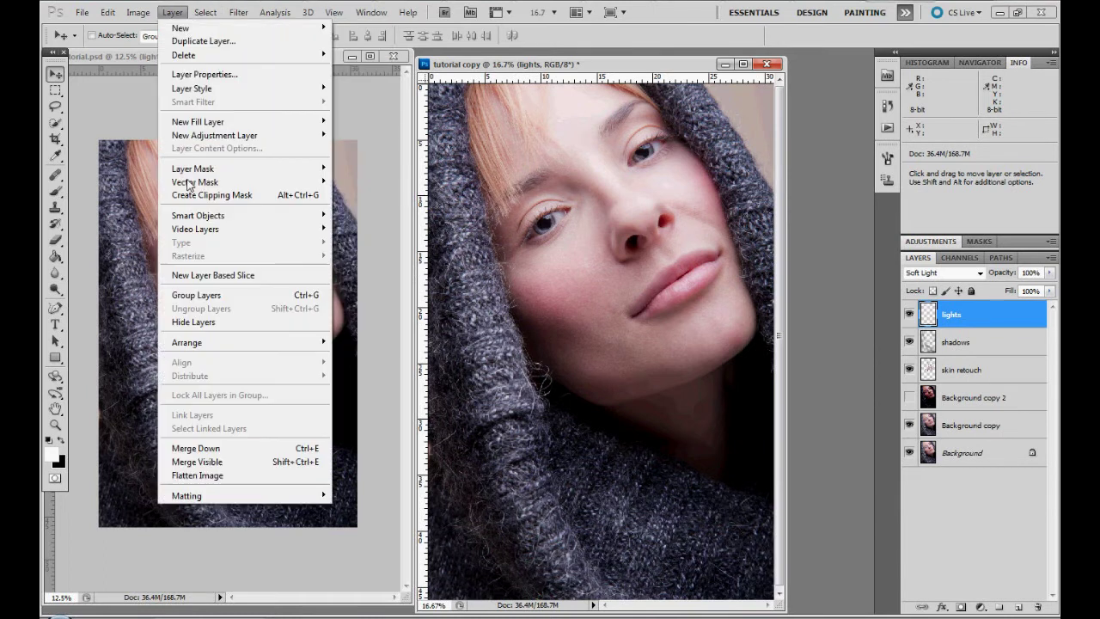
left_click(234, 477)
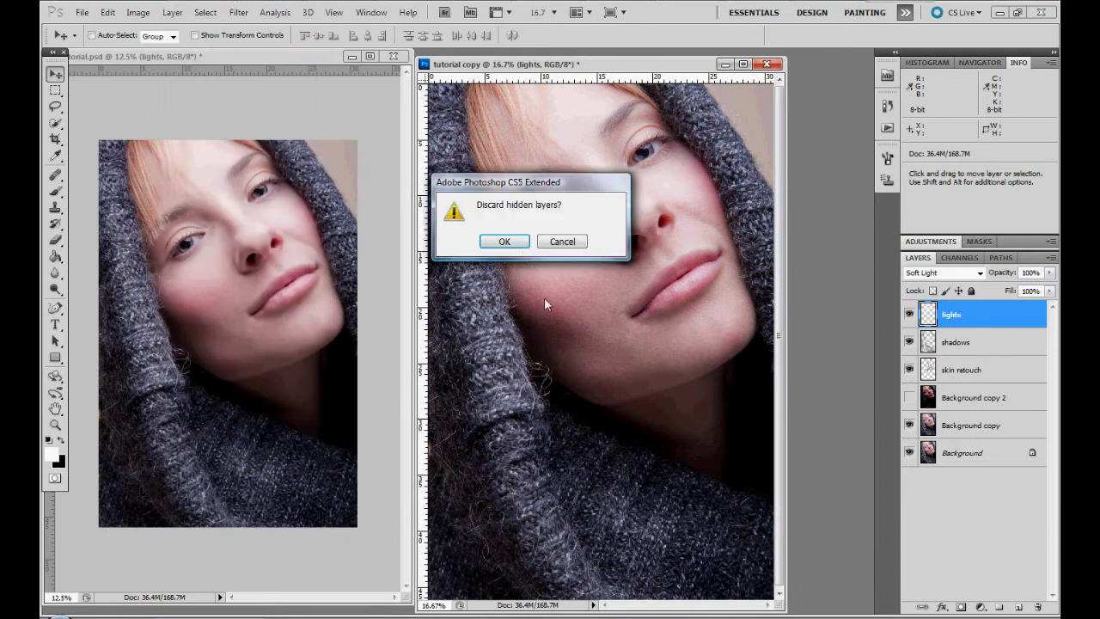
left_click(515, 240)
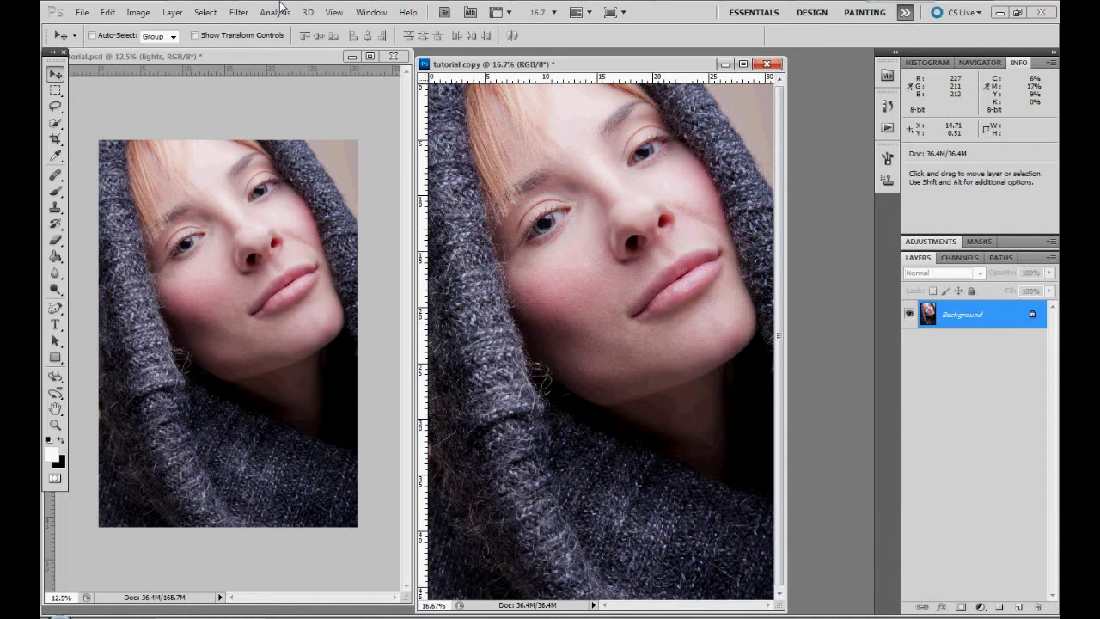
Browse the Image and Adjustments menus without applying anything
left_click(172, 12)
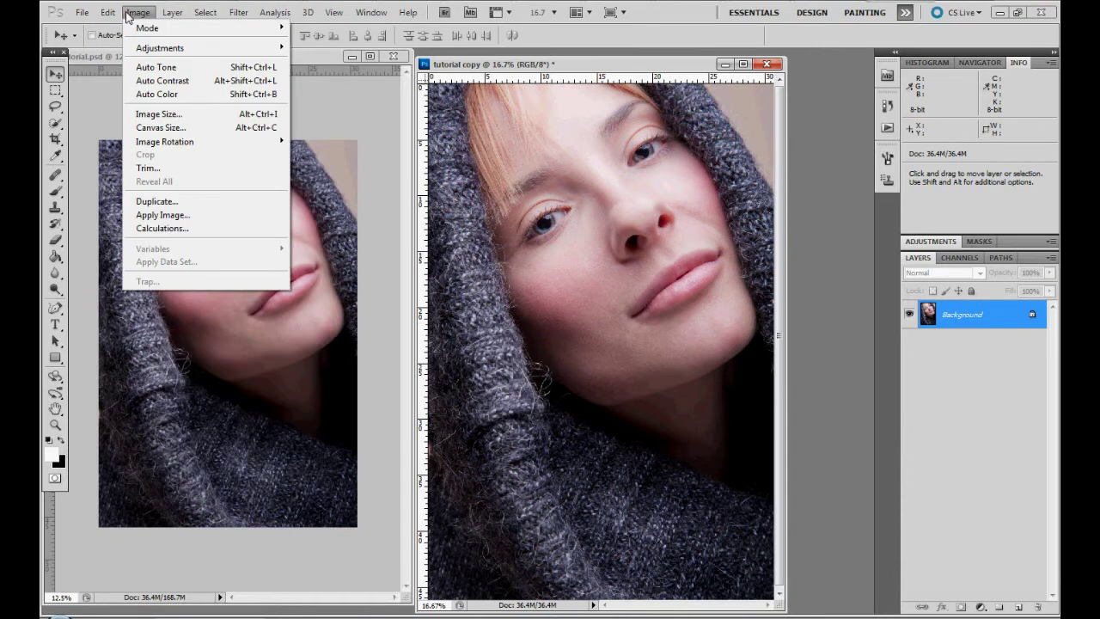
left_click(130, 14)
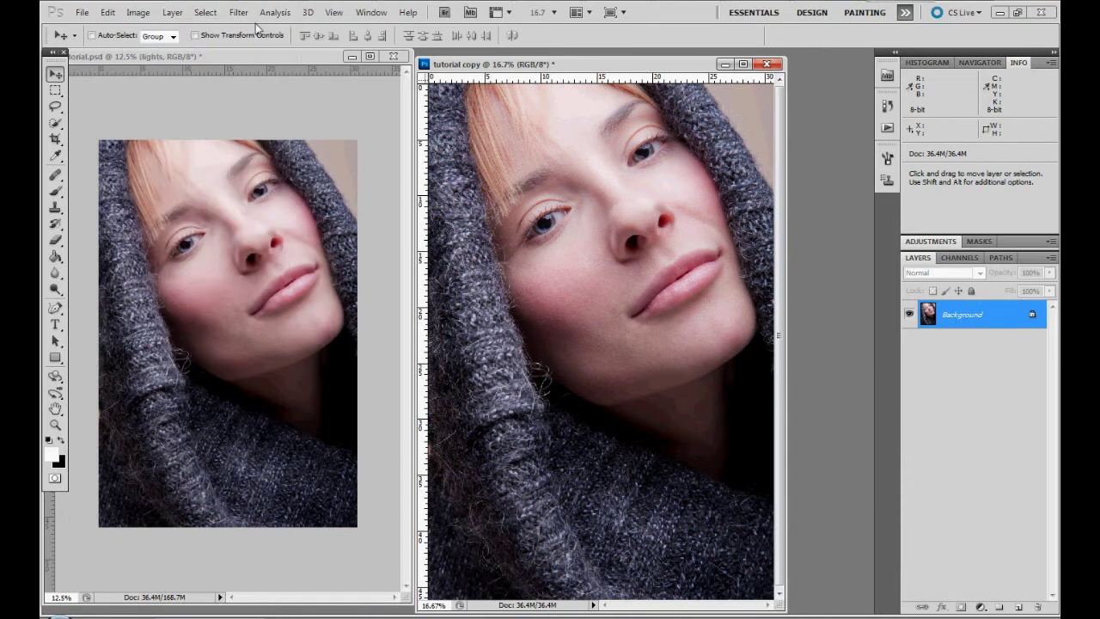
left_click(137, 12)
mouse_move(143, 50)
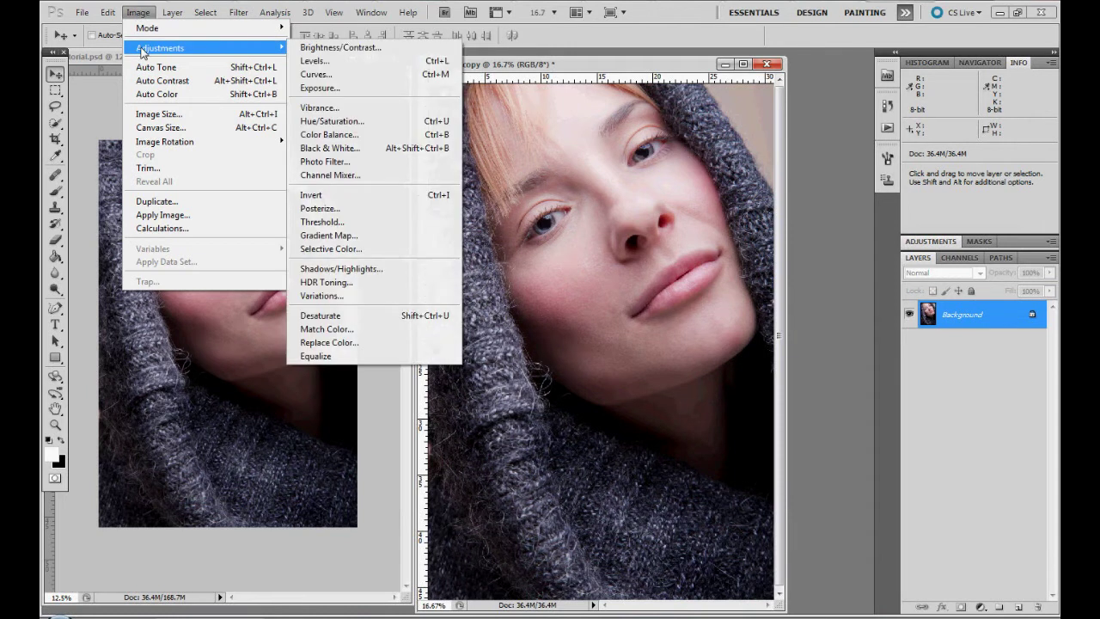
left_click(646, 67)
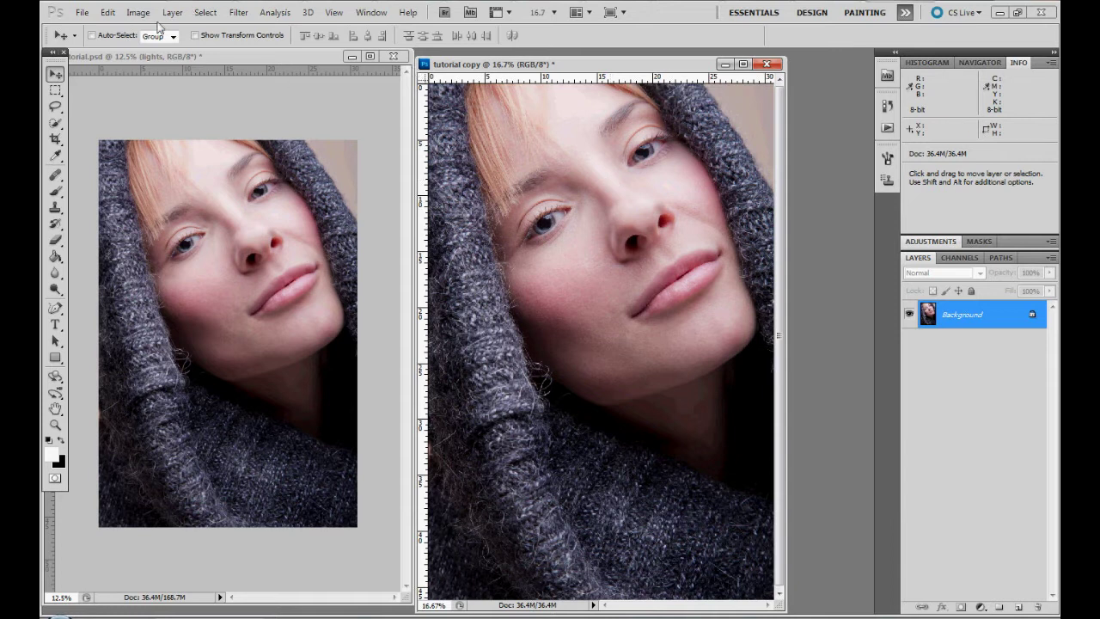
Apply Auto Color to tutorial copy and zoom out to 12.5%
left_click(137, 12)
mouse_move(142, 14)
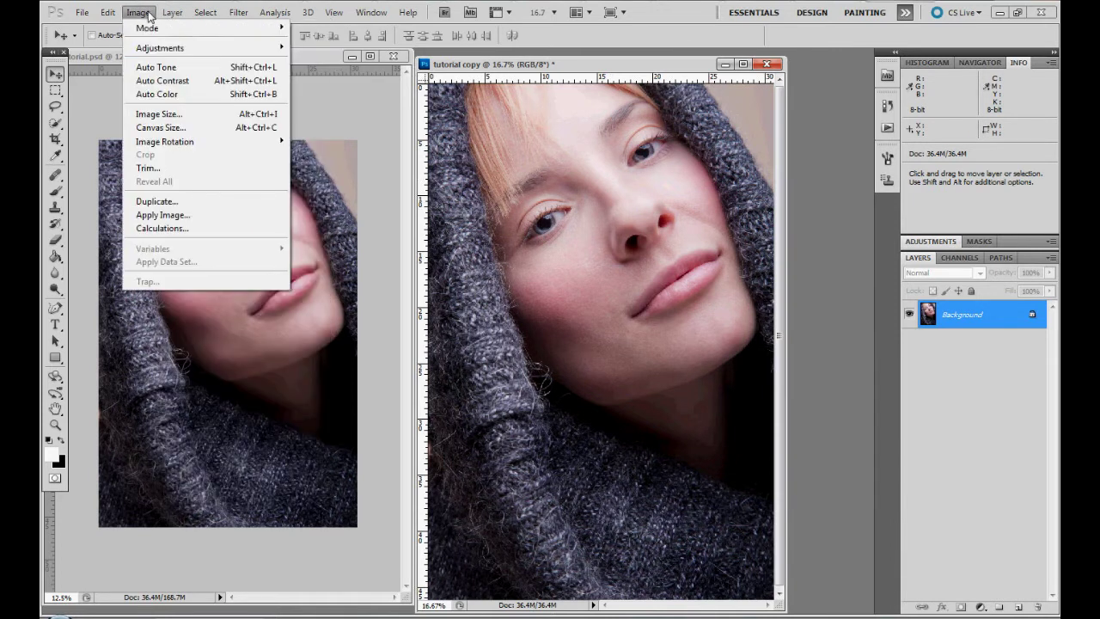
mouse_move(265, 52)
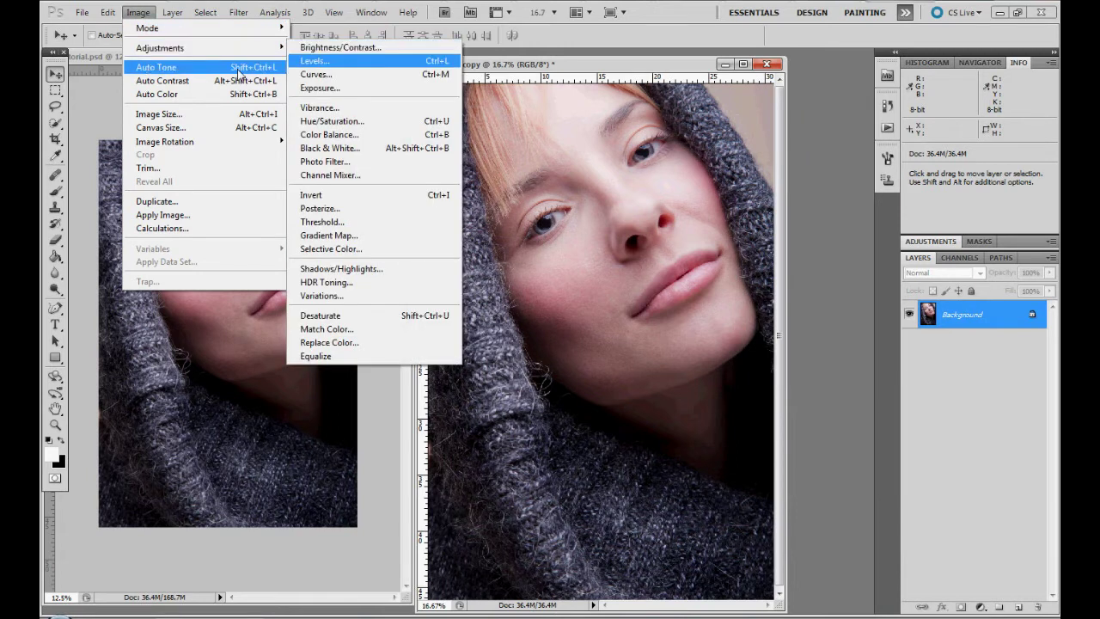
left_click(238, 97)
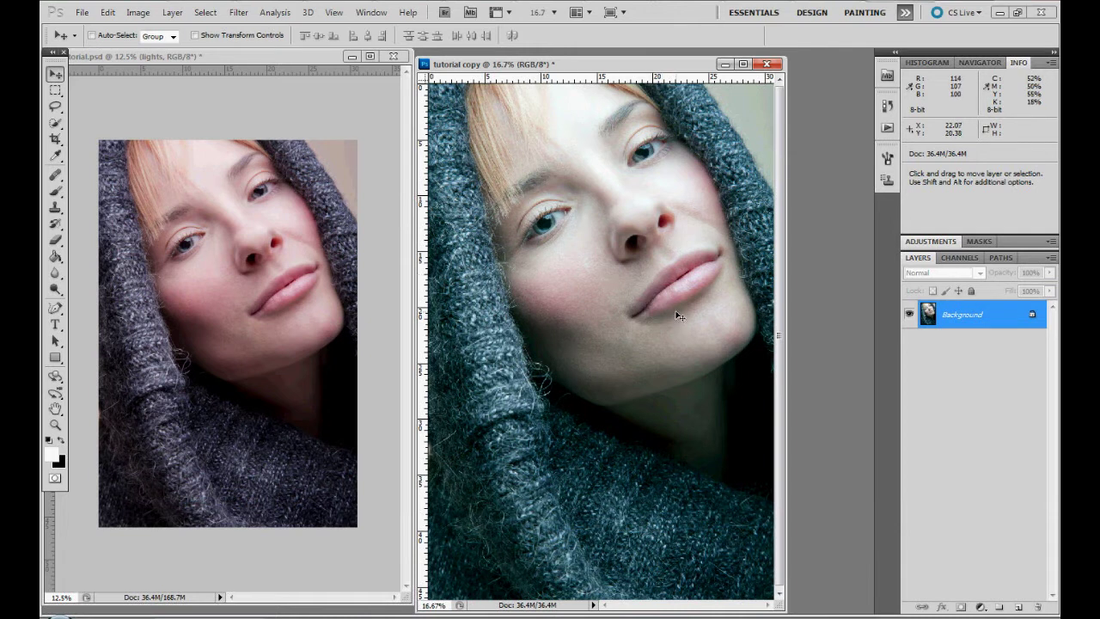
key("ctrl+minus")
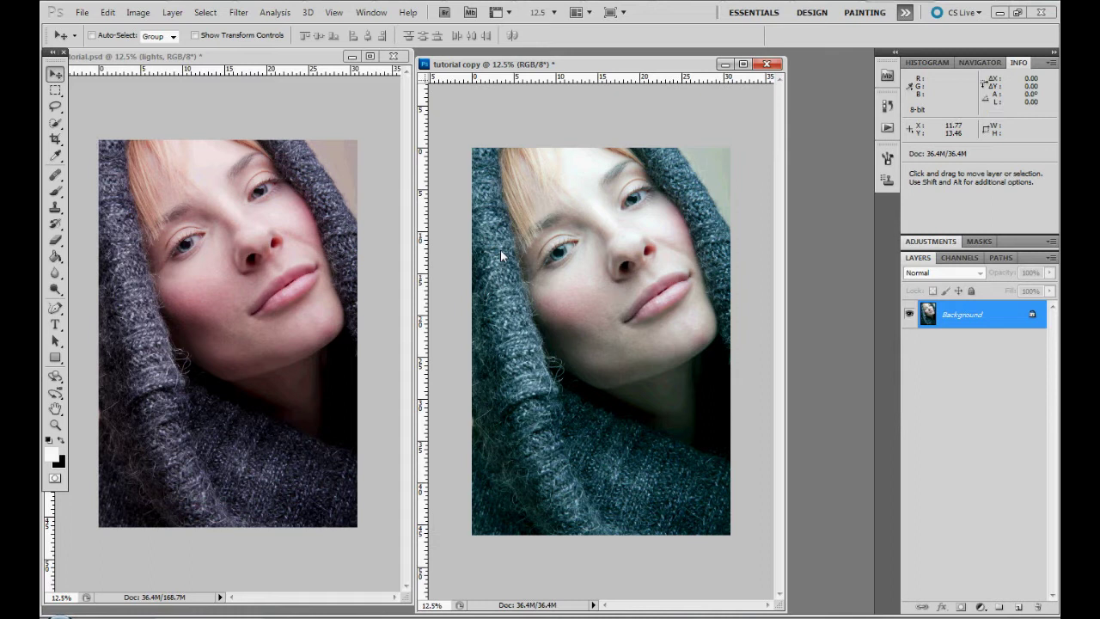
Bring the bluer copy into tutorial.psd as Layer 1 and align it over the portrait
left_click_drag(501, 249, 589, 223)
left_click_drag(634, 64, 725, 66)
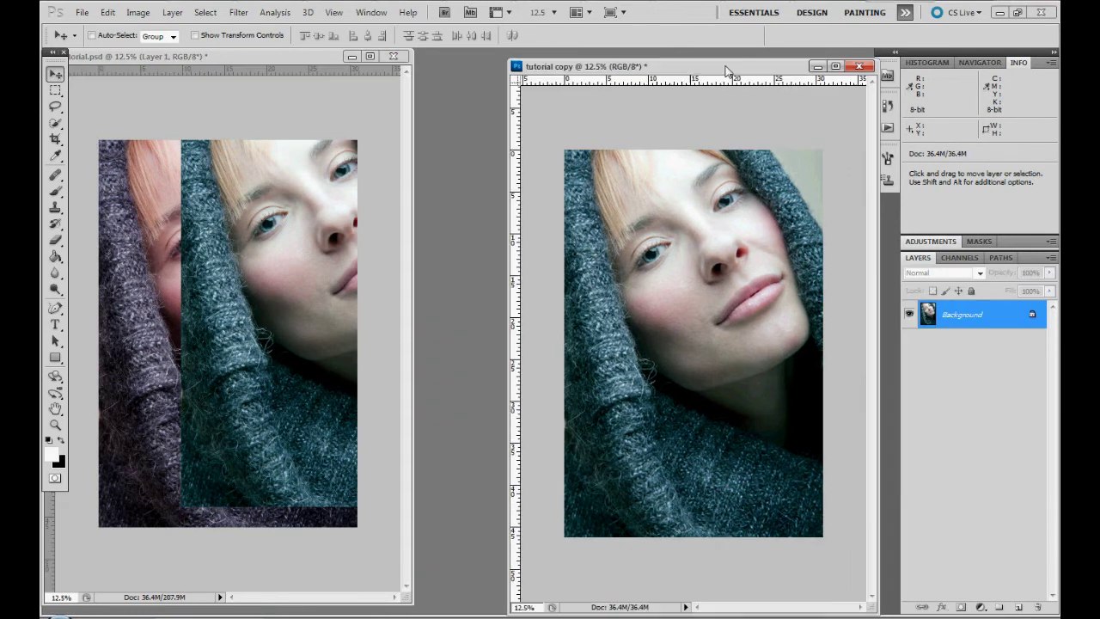
left_click_drag(272, 58, 380, 65)
left_click_drag(360, 344, 263, 332)
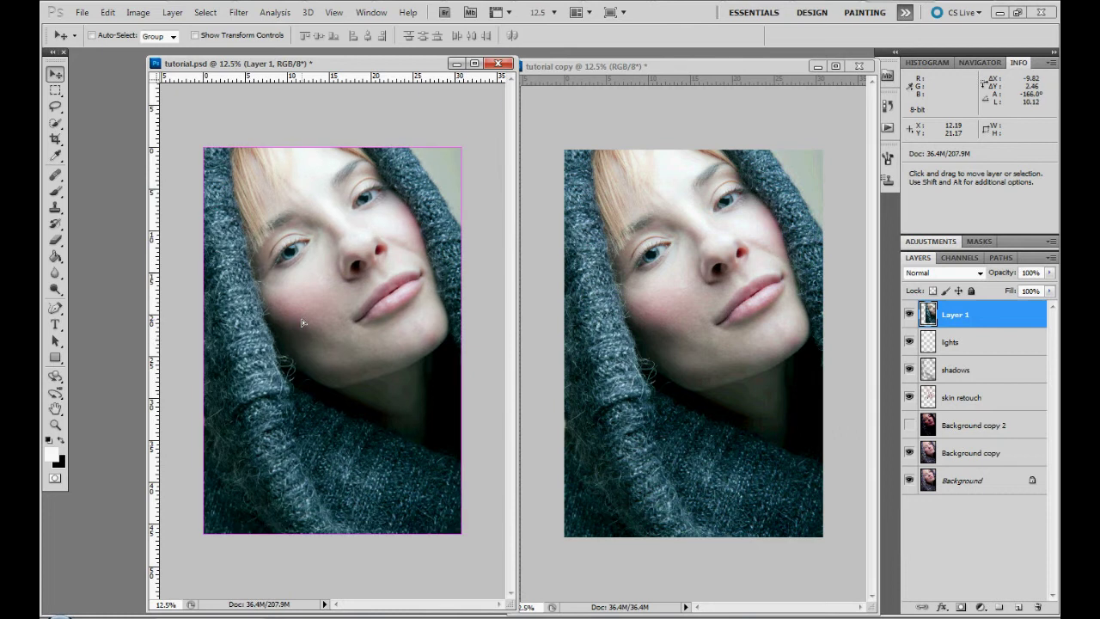
Set Layer 1's opacity to 36% and toggle it off and on to compare
left_click_drag(1049, 273, 1018, 293)
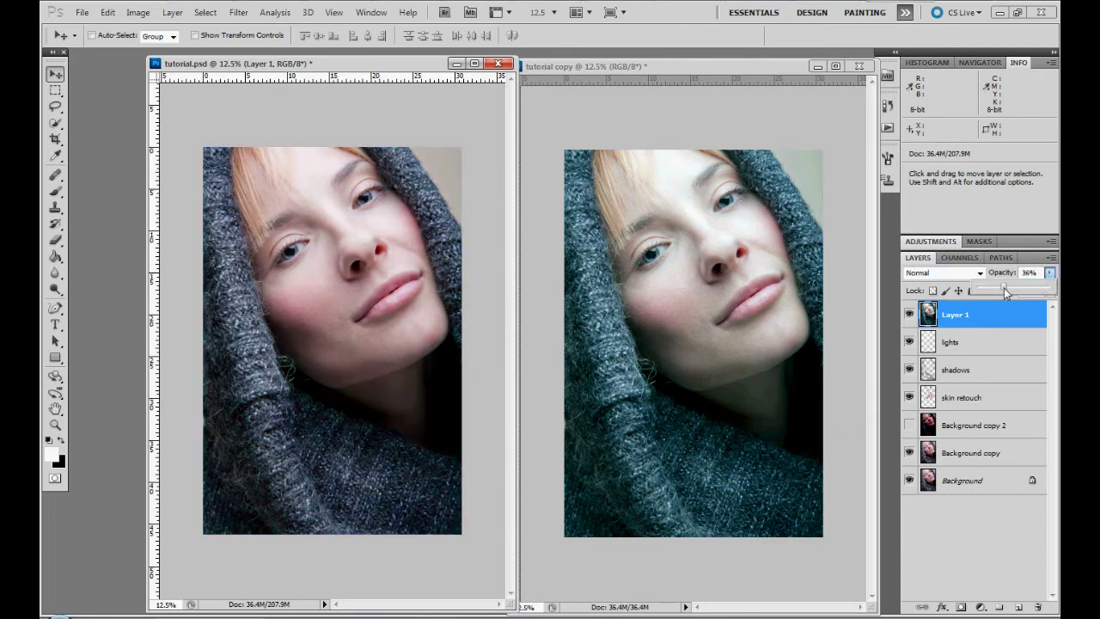
left_click(909, 316)
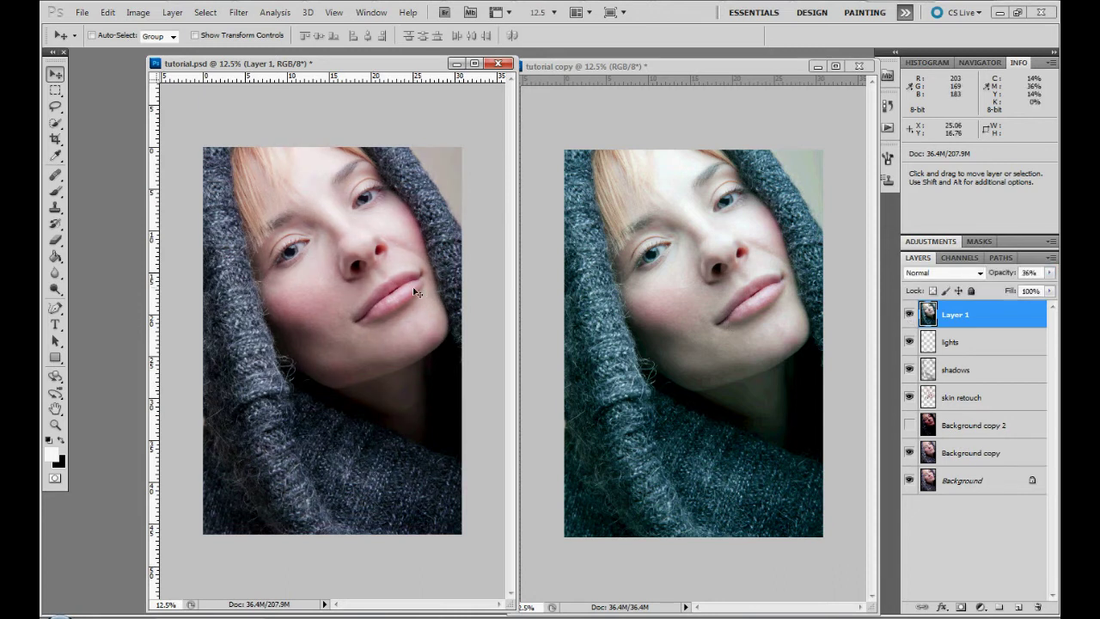
left_click(909, 317)
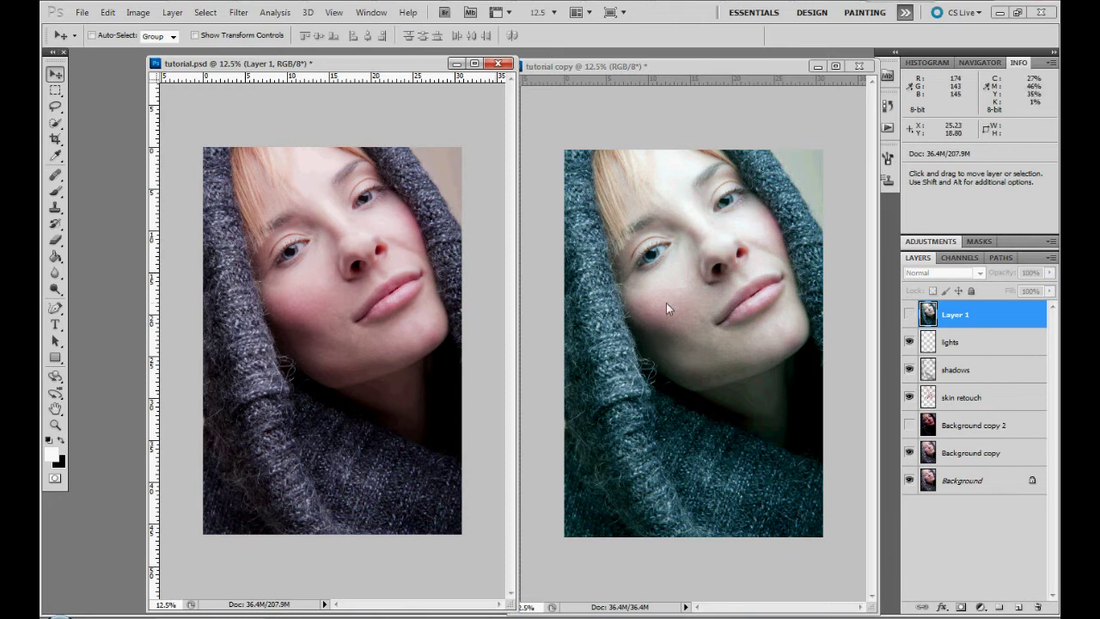
left_click(909, 316)
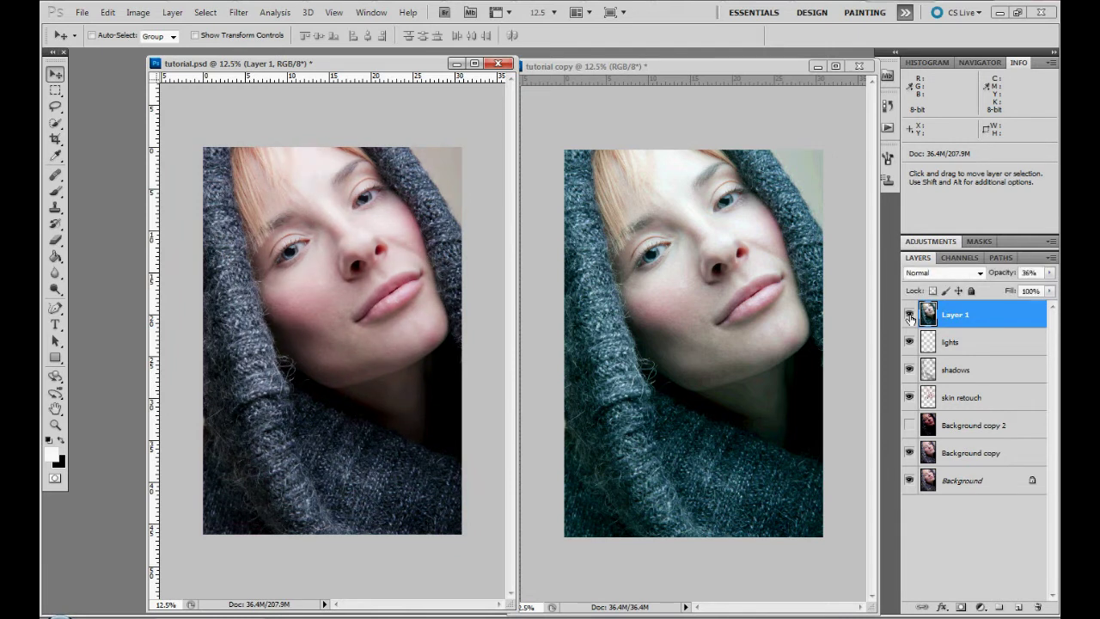
Revert tutorial copy to its Flatten Image history state and rearrange the two windows
left_click(641, 68)
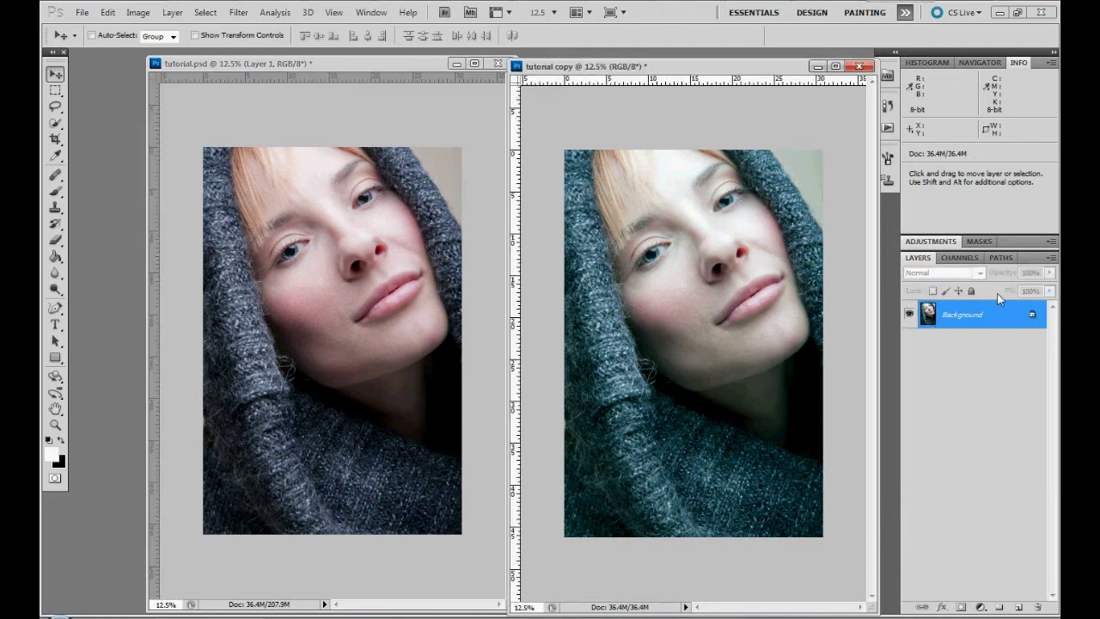
left_click(887, 106)
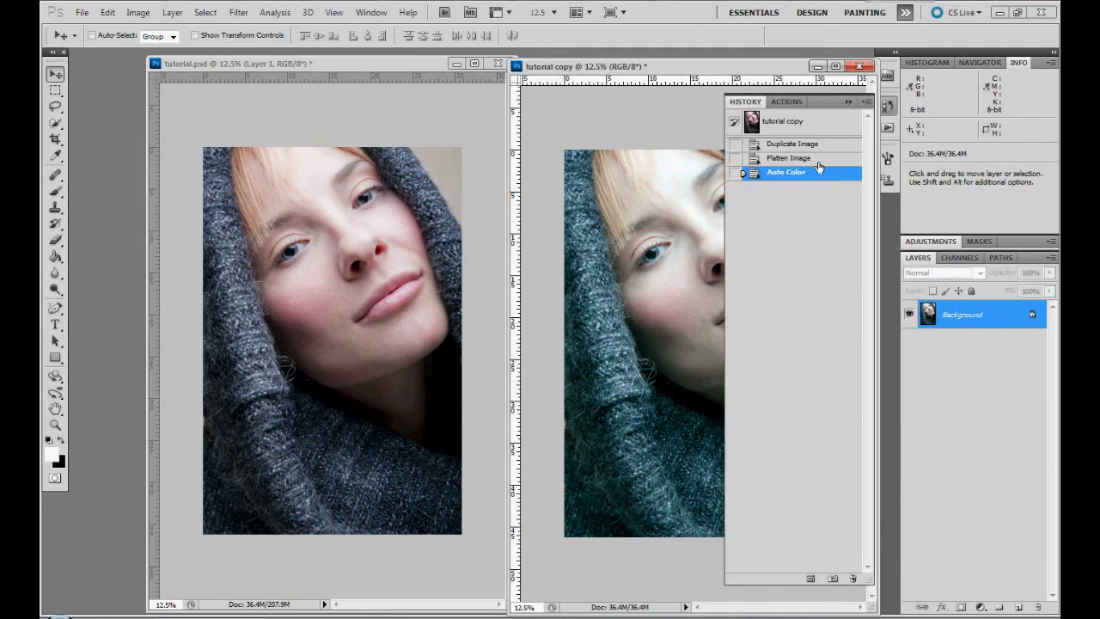
left_click(812, 160)
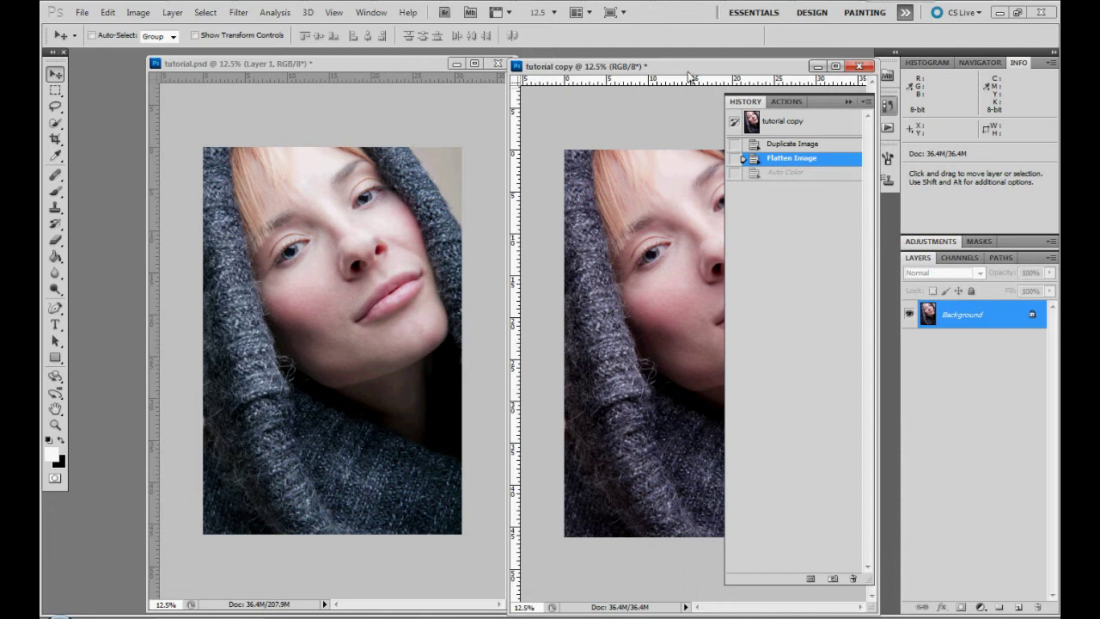
left_click_drag(690, 67, 661, 74)
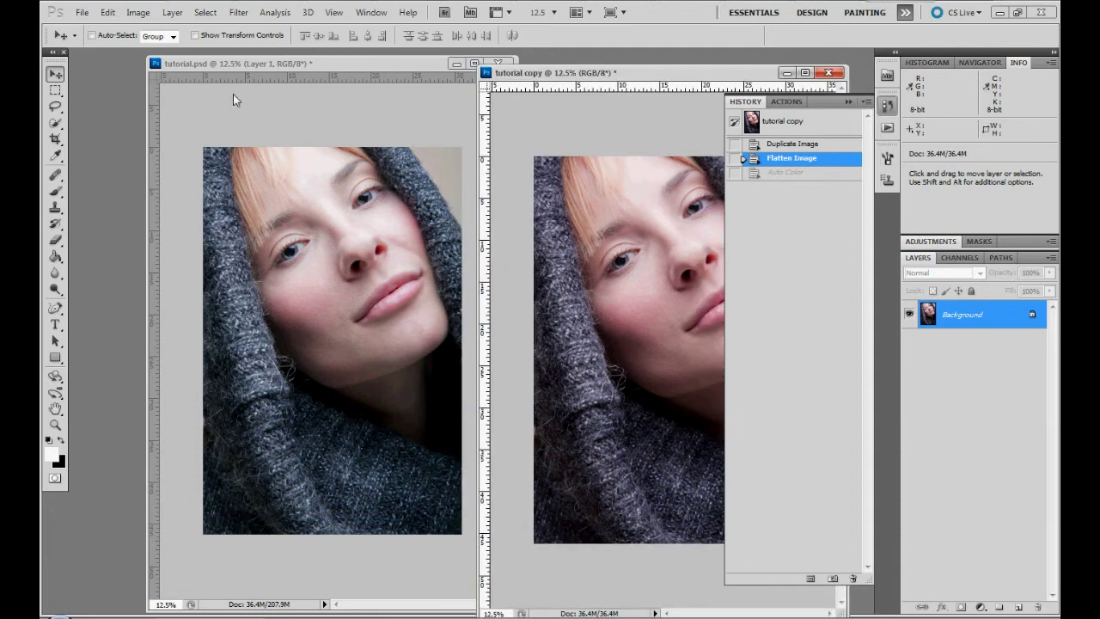
left_click_drag(319, 66, 236, 68)
left_click_drag(566, 75, 533, 71)
Try Color Balance shifts on midtones and highlights, then cancel without applying
left_click(128, 16)
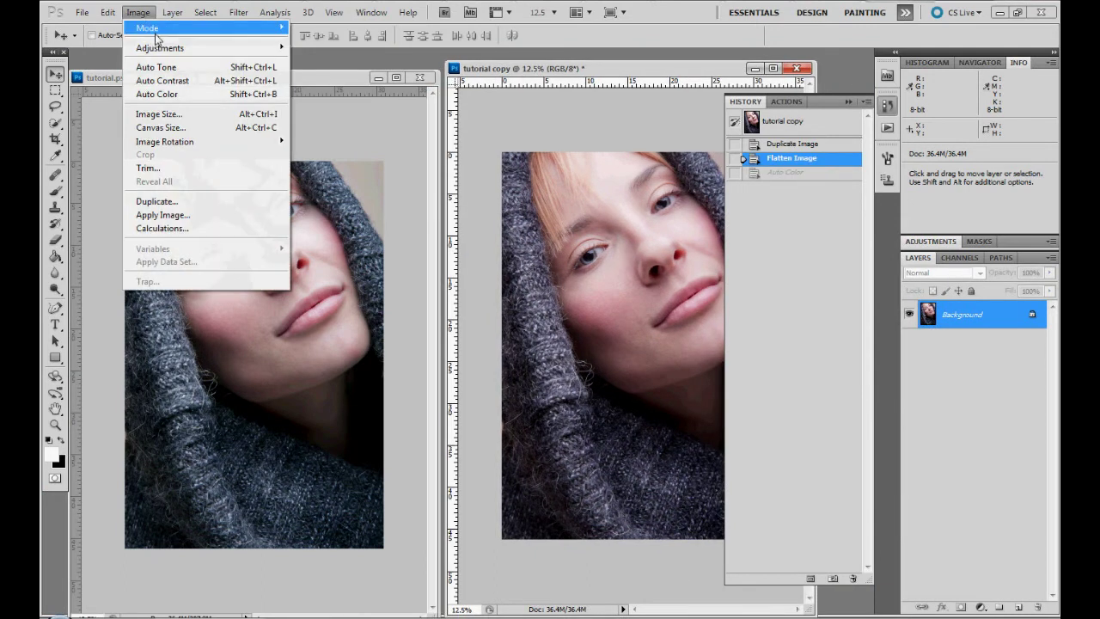
mouse_move(157, 54)
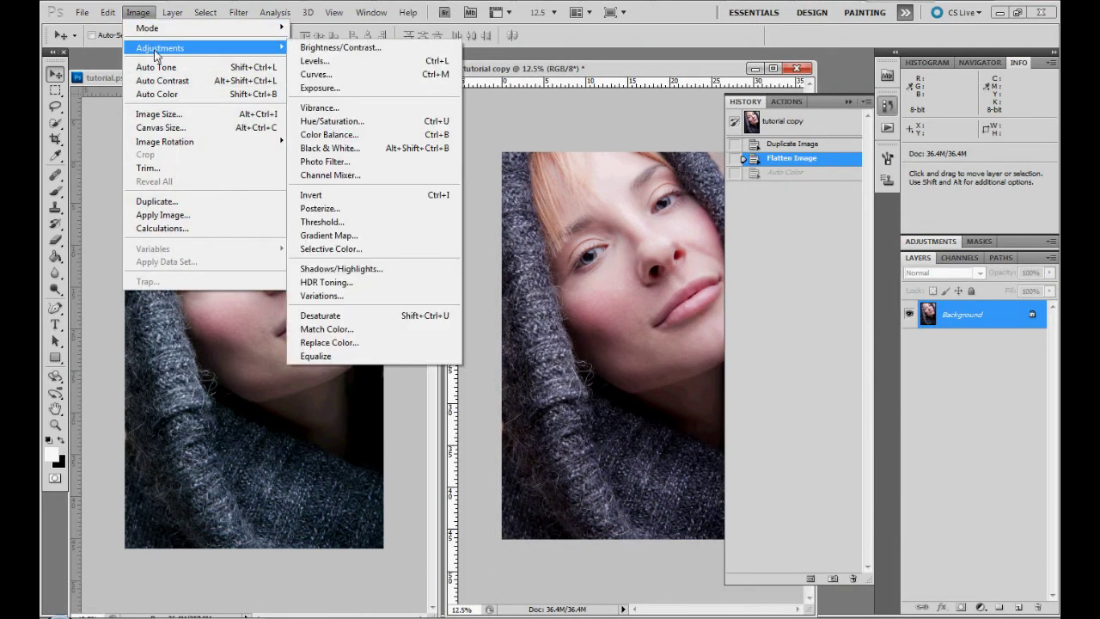
left_click(344, 134)
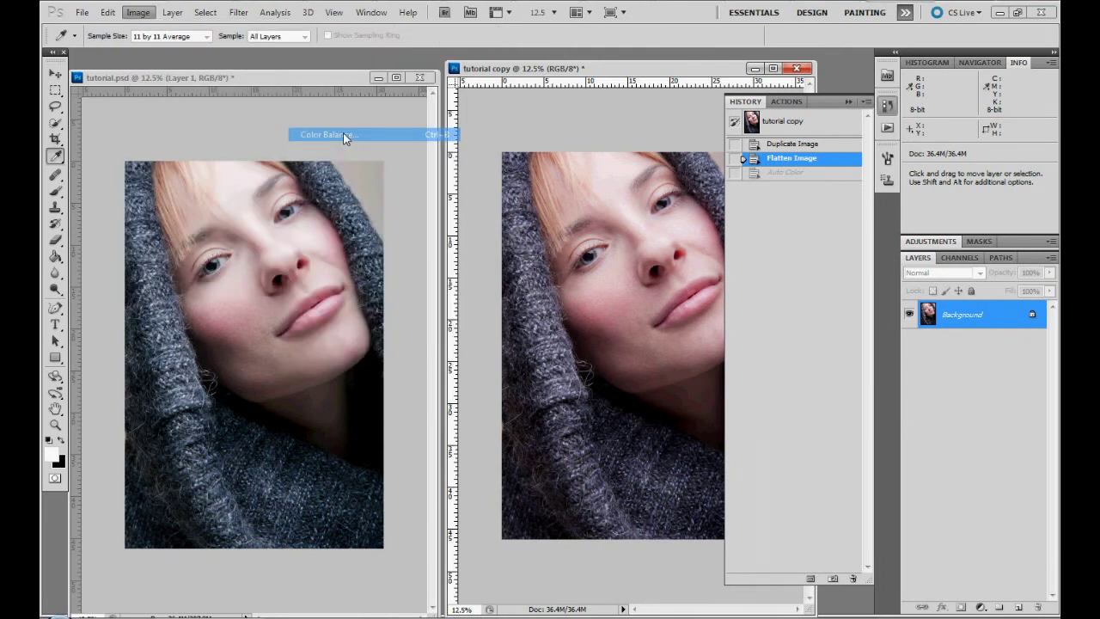
left_click_drag(250, 237, 269, 273)
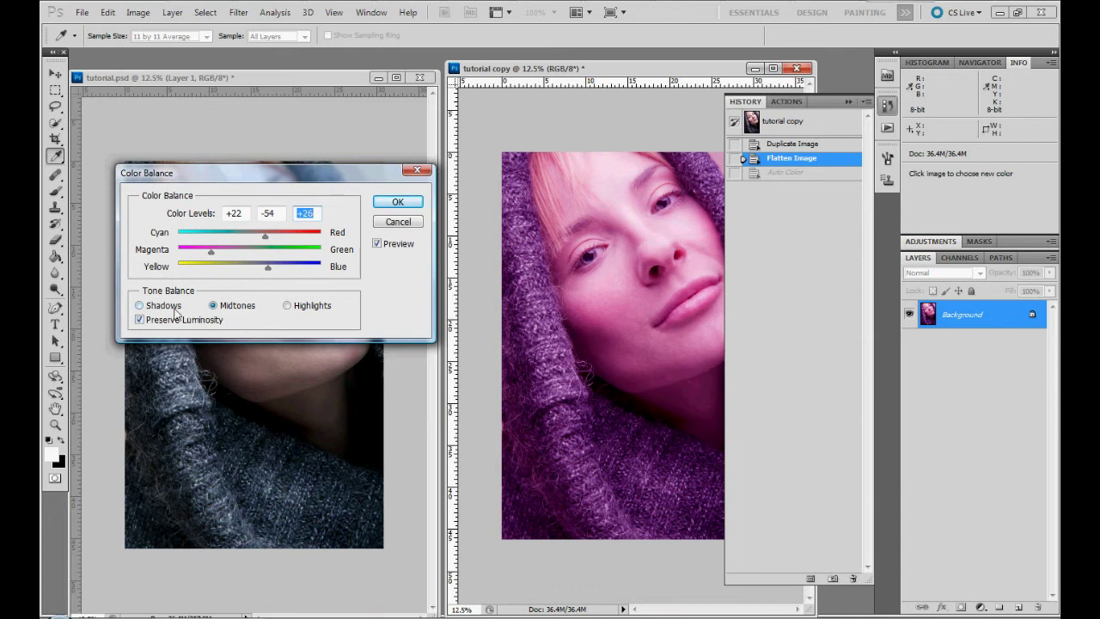
left_click(176, 313)
left_click(296, 311)
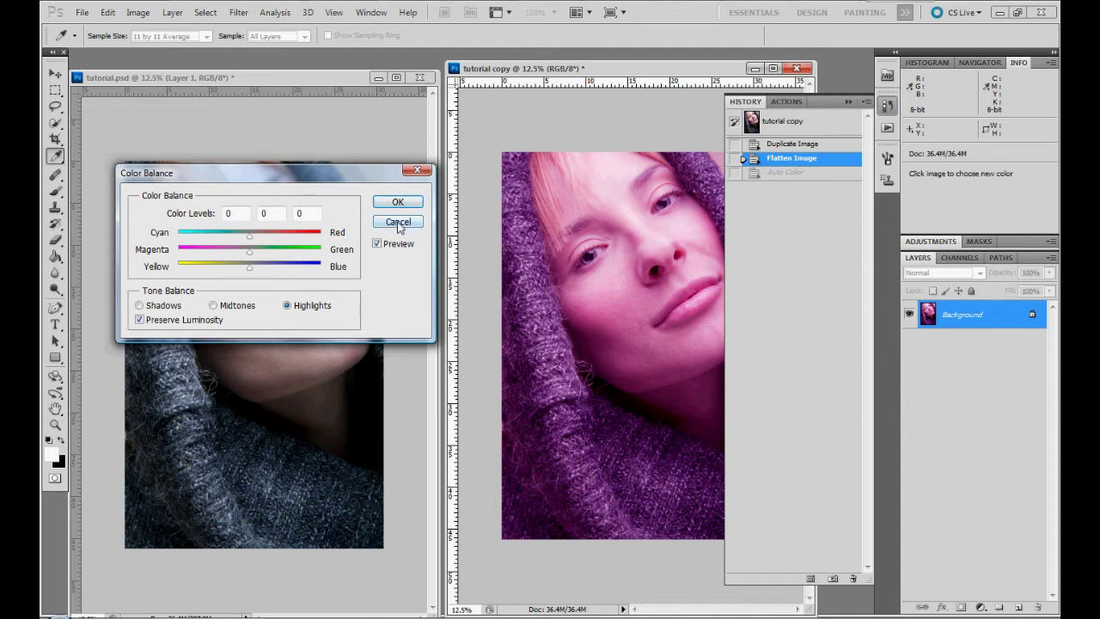
left_click(398, 223)
key("v")
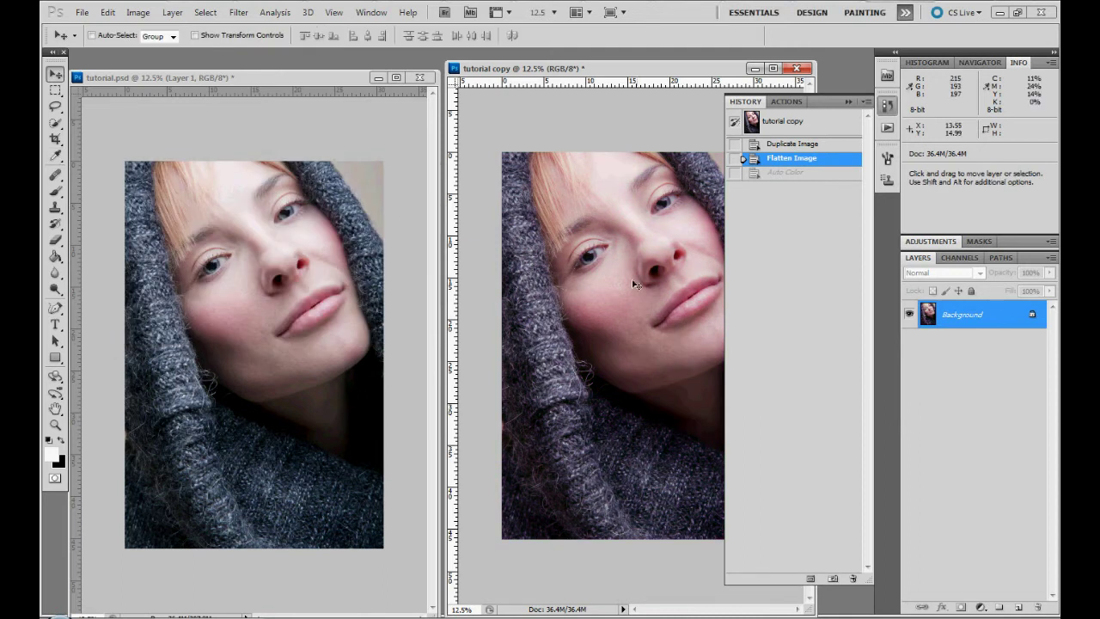
left_click(171, 12)
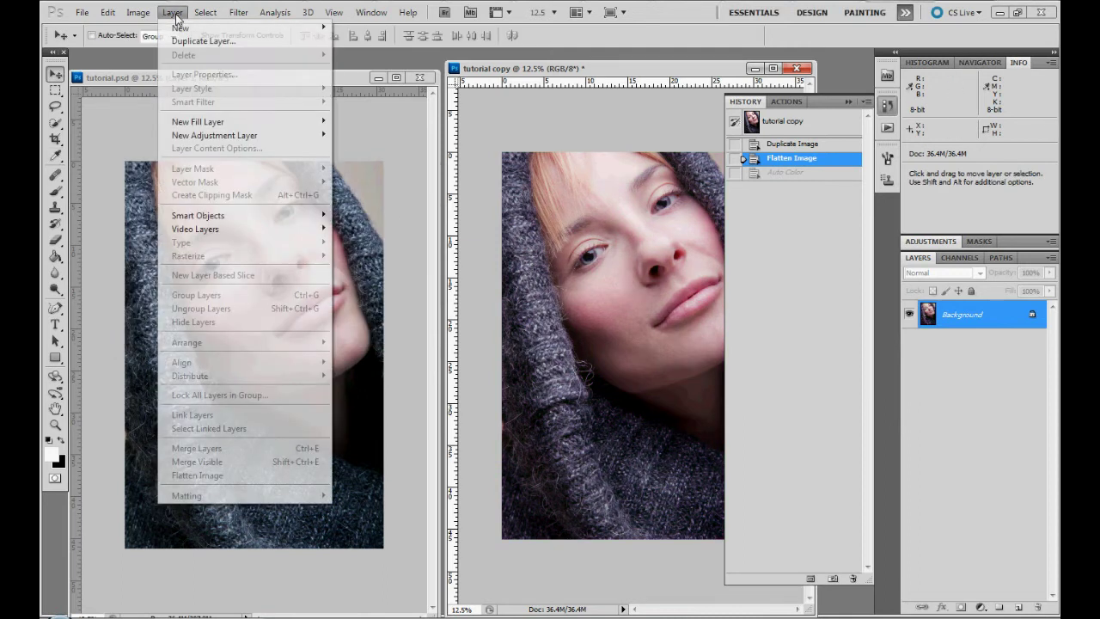
mouse_move(138, 12)
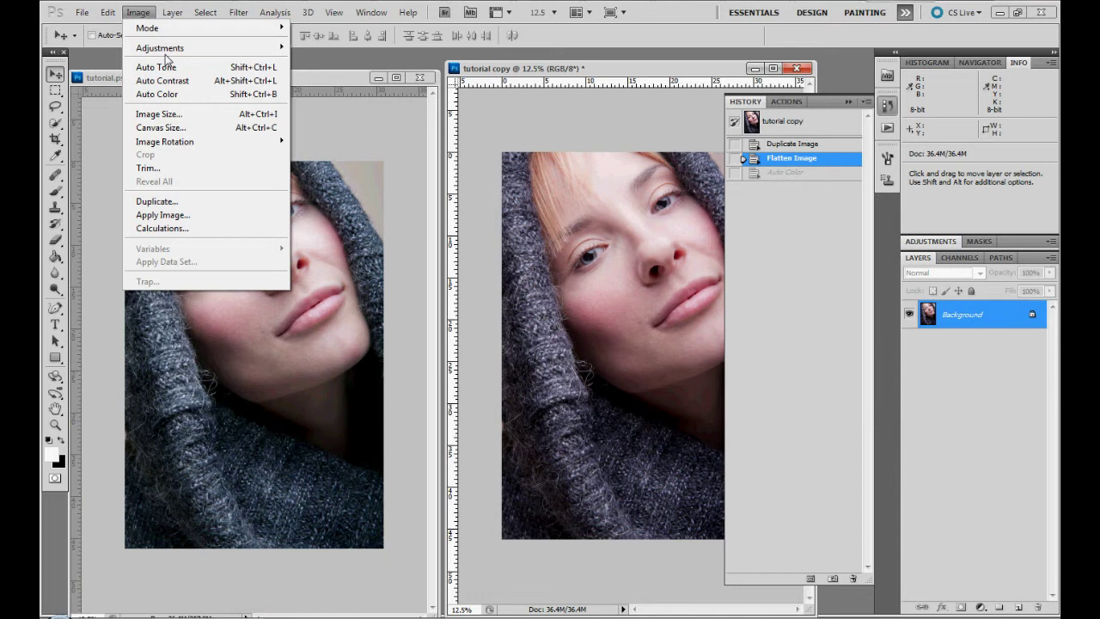
mouse_move(169, 54)
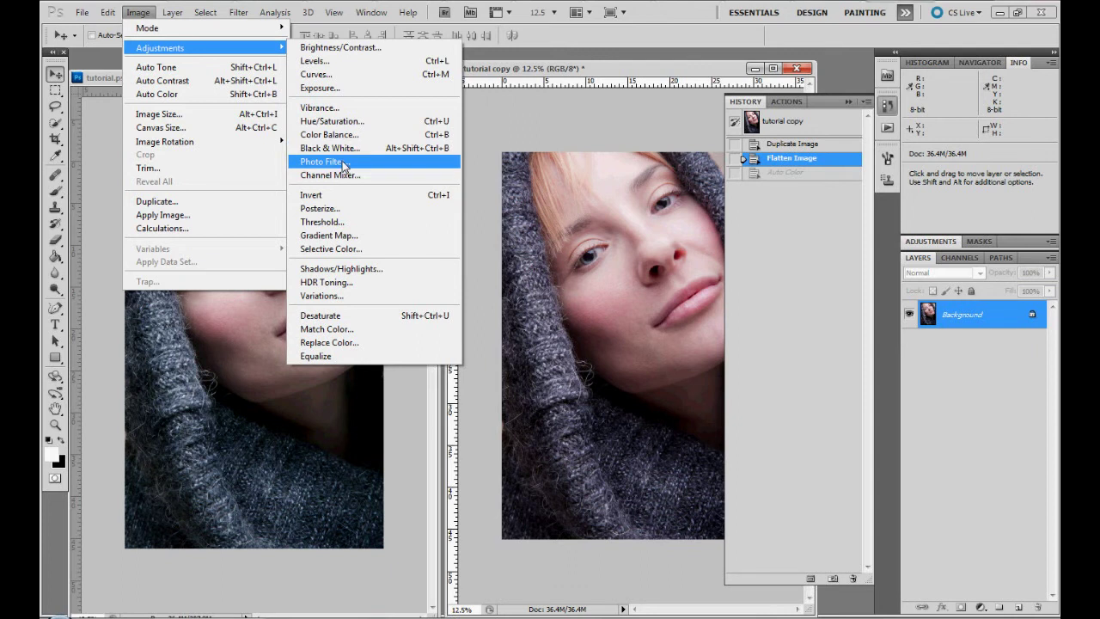
left_click(687, 66)
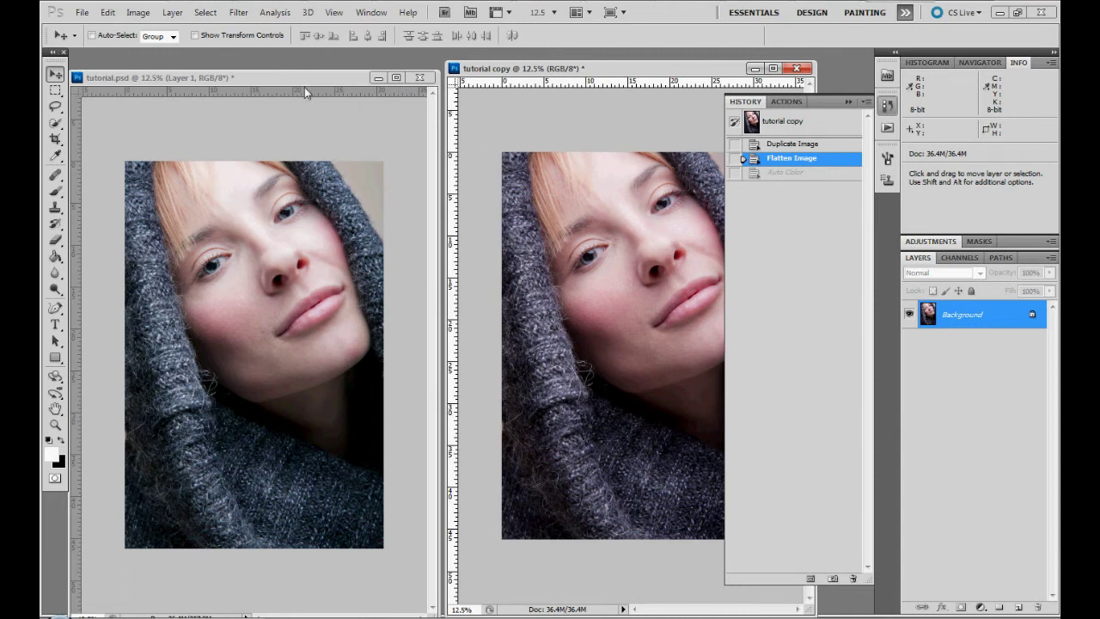
Close the tutorial copy without saving and dock tutorial.psd in the workspace
left_click(795, 67)
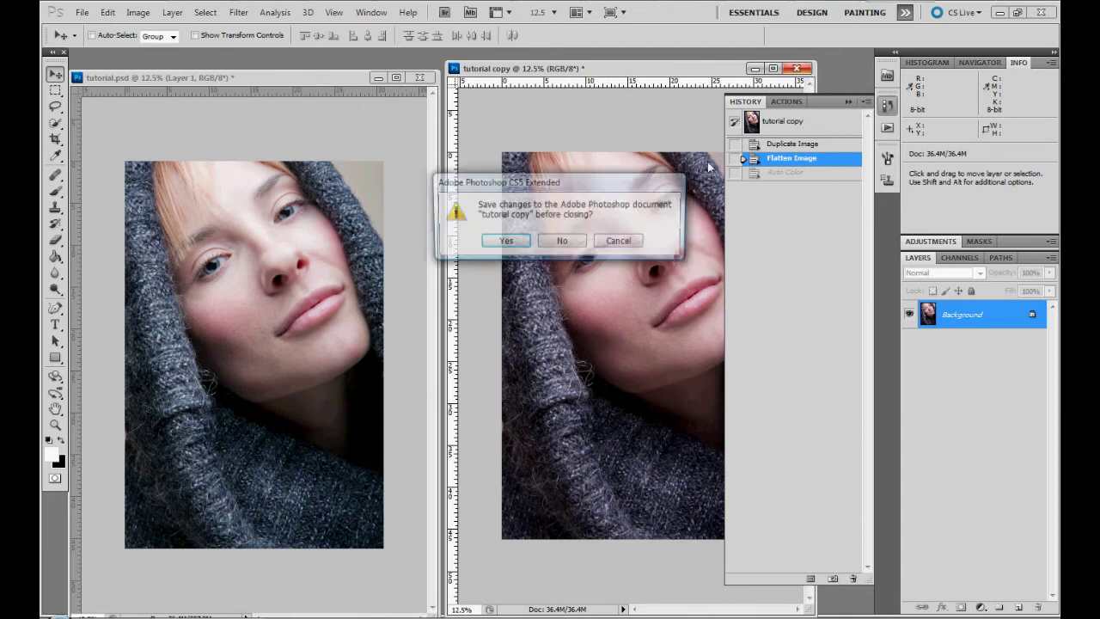
left_click(571, 241)
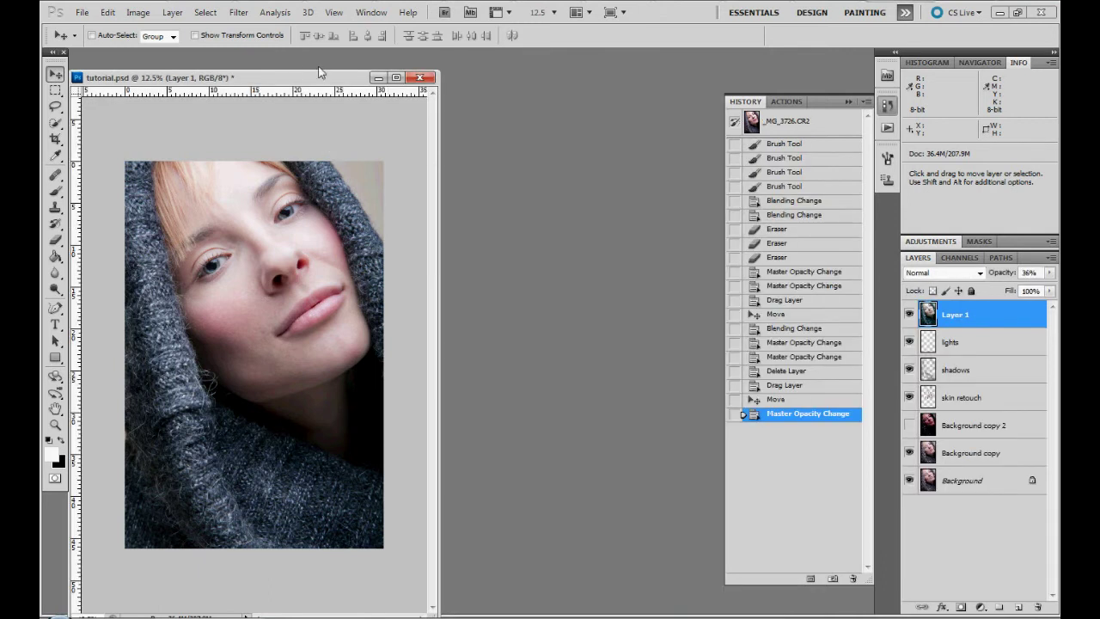
left_click_drag(318, 73, 339, 57)
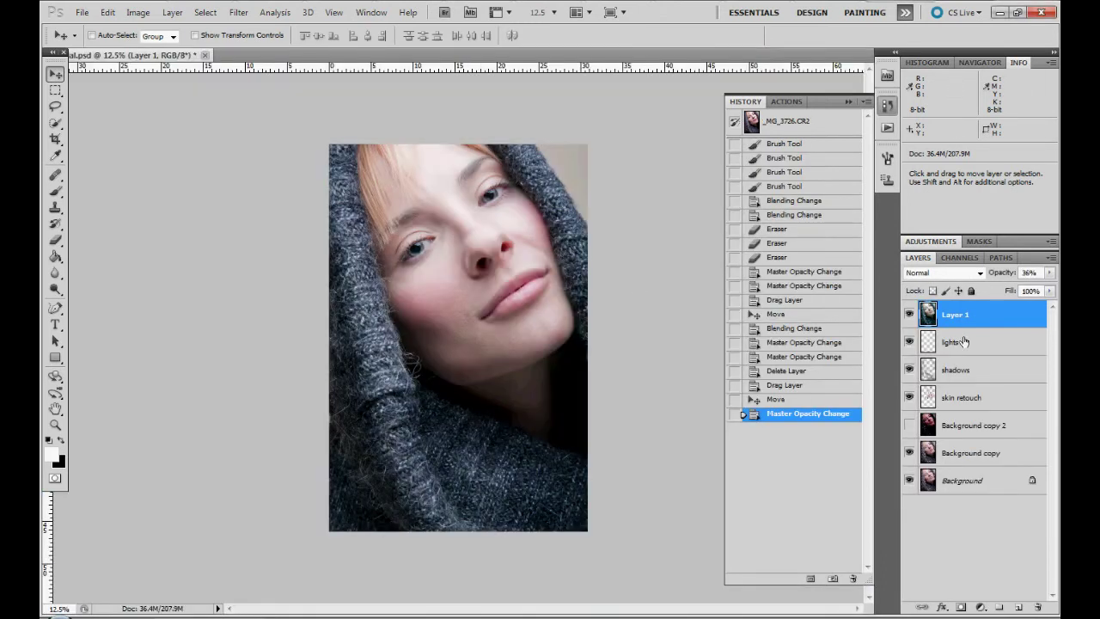
Compare Layer 1 on and off, zoom in, and rename it to 'colours'
left_click(910, 316)
left_click(910, 315)
key("ctrl+plus")
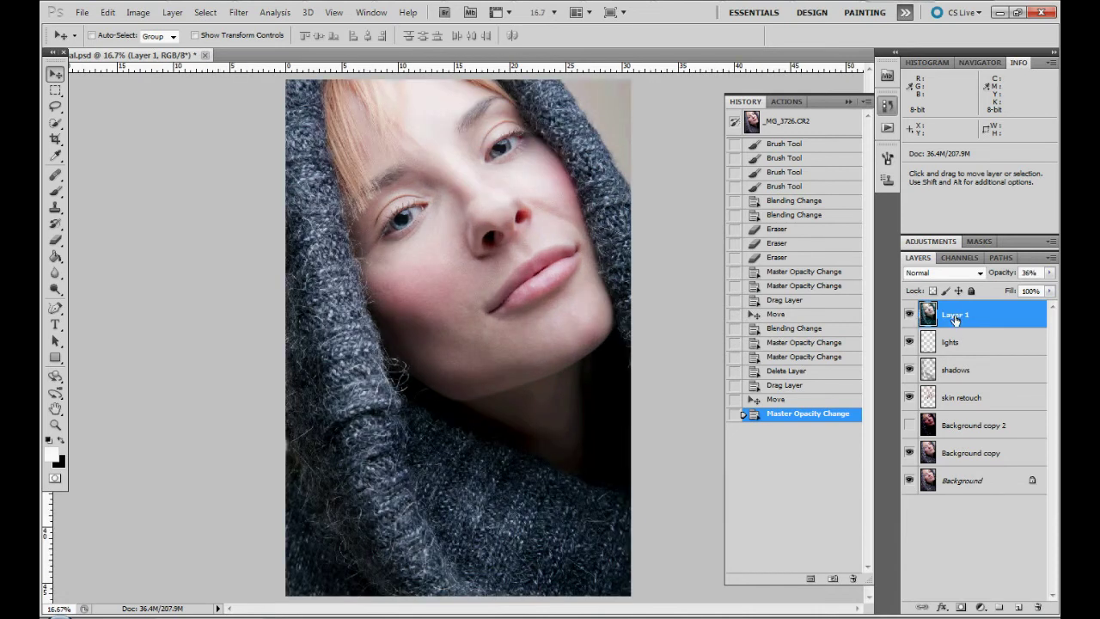
double_click(955, 315)
type("colours")
key("Return")
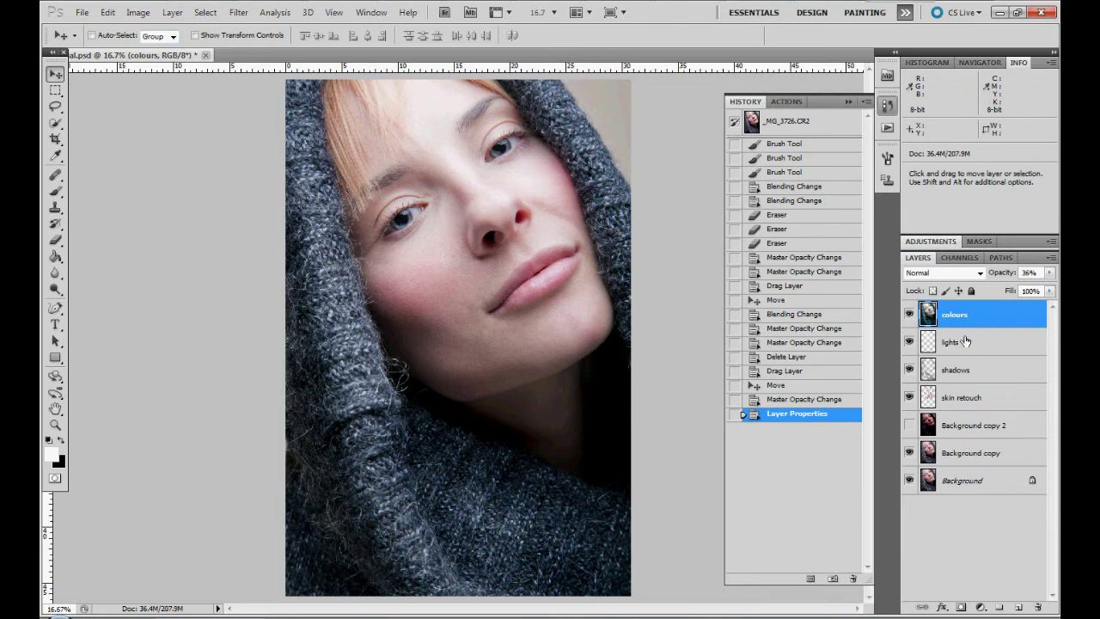
Flick the colours layer off and on repeatedly to judge its effect on the portrait
left_click(909, 314)
left_click(909, 315)
left_click(909, 315)
left_click(909, 315)
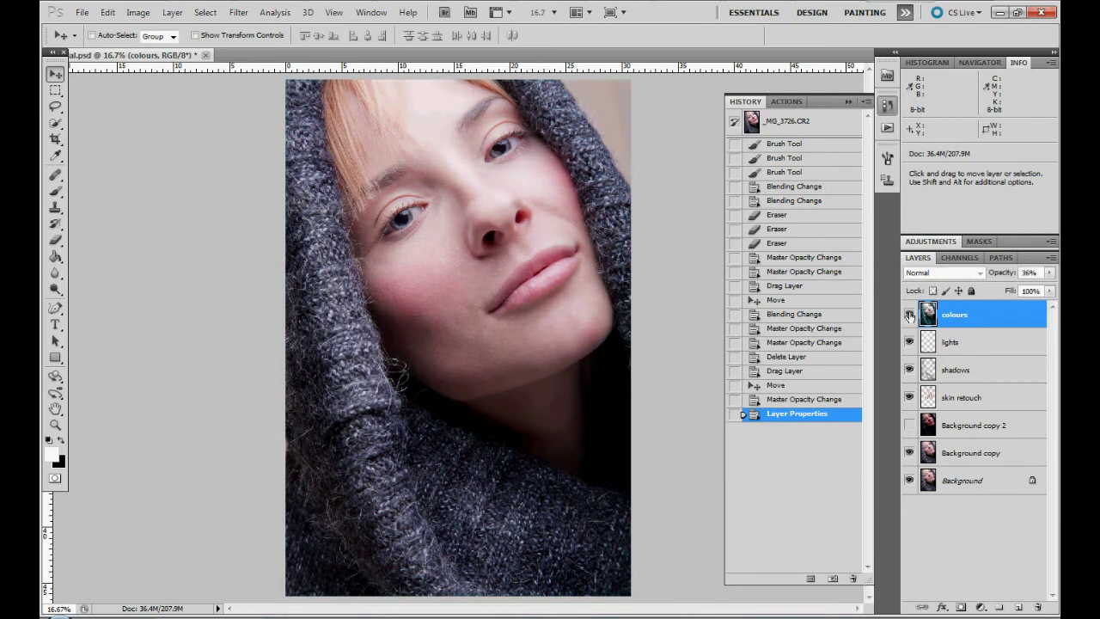
key("ctrl+minus")
key("ctrl+minus")
double_click(909, 316)
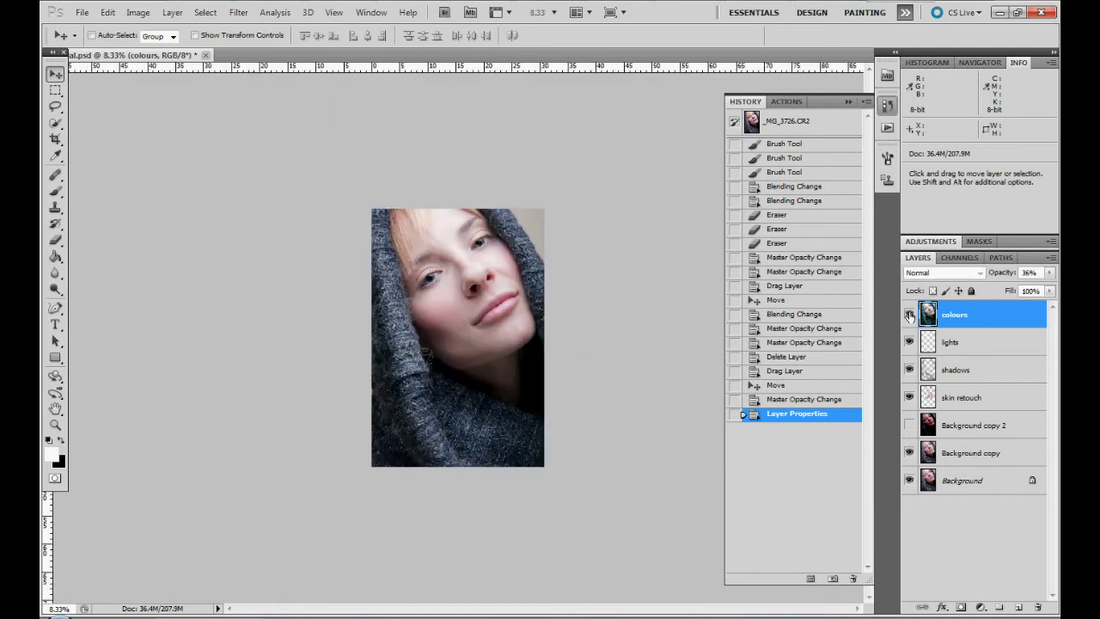
left_click(909, 315)
double_click(909, 316)
left_click(910, 315)
left_click(909, 316)
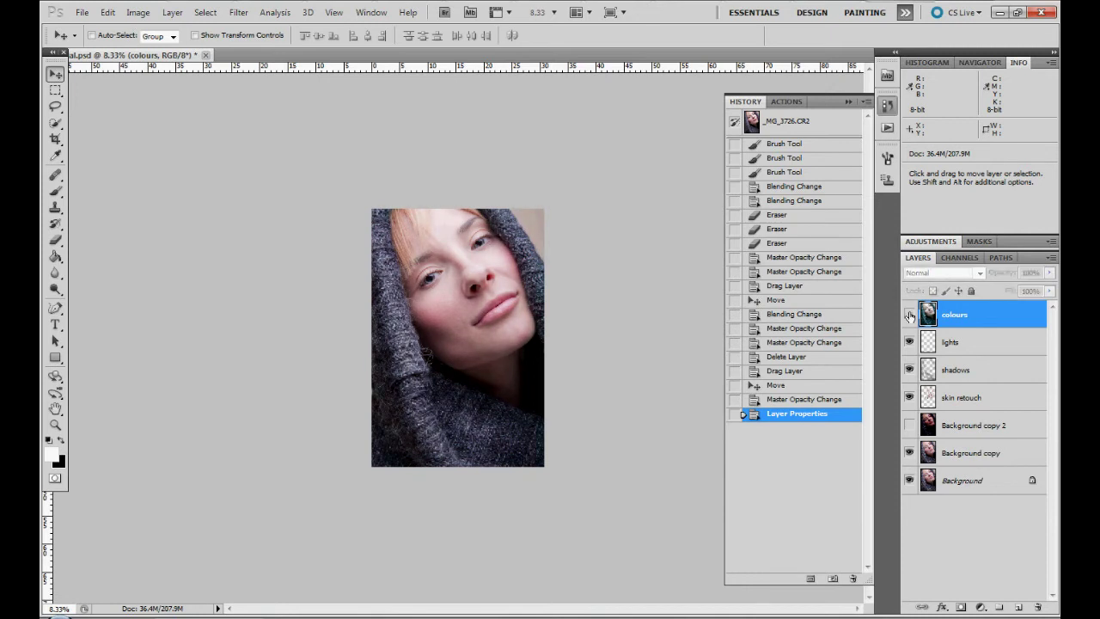
left_click(909, 316)
left_click(909, 315)
Finish comparing the colours layer, then duplicate the image as a floating 'tutorial copy'
left_click(909, 315)
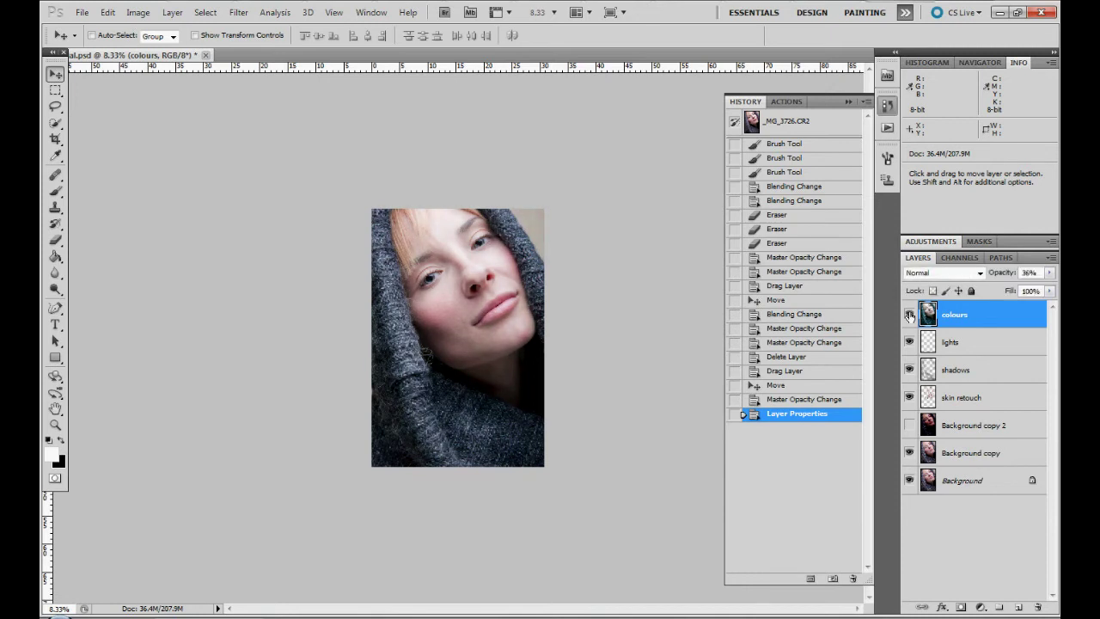
left_click(909, 316)
left_click(909, 315)
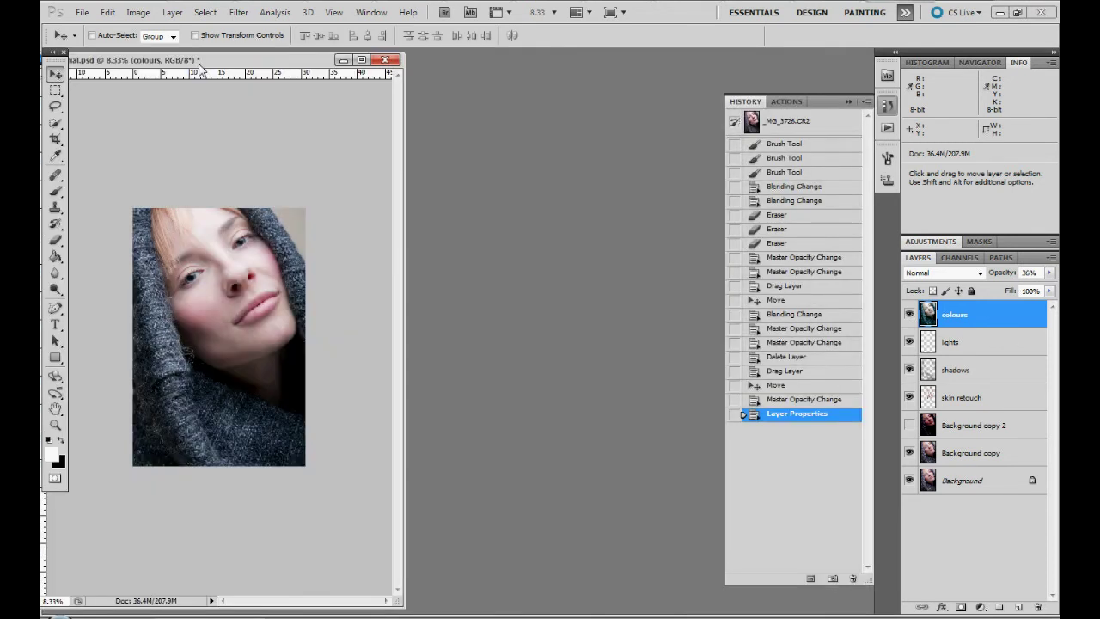
right_click(200, 61)
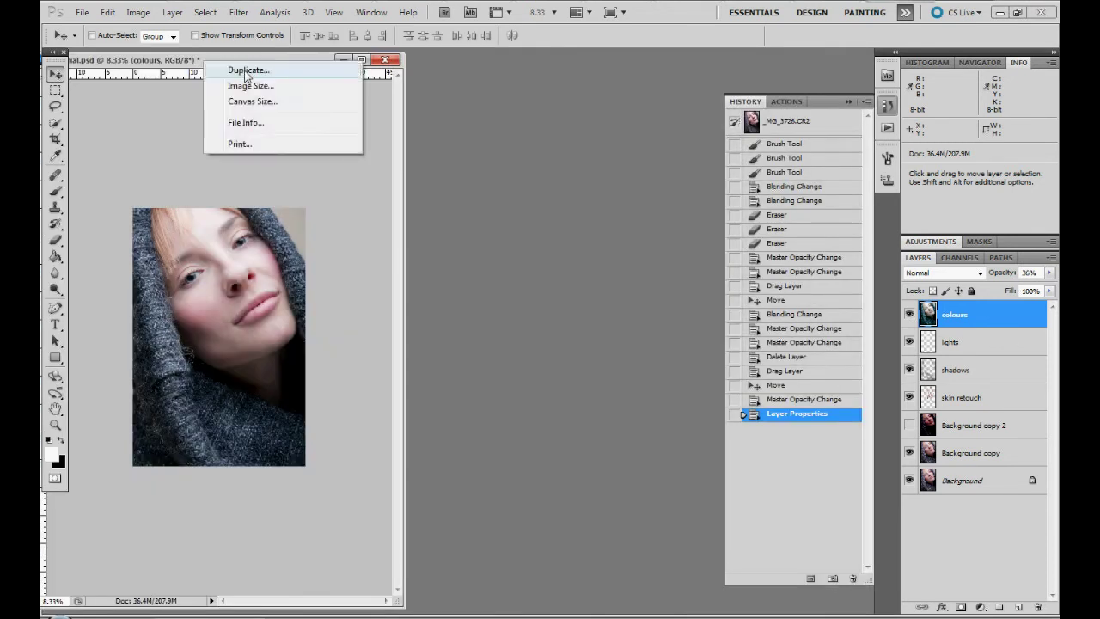
left_click(246, 72)
left_click(667, 207)
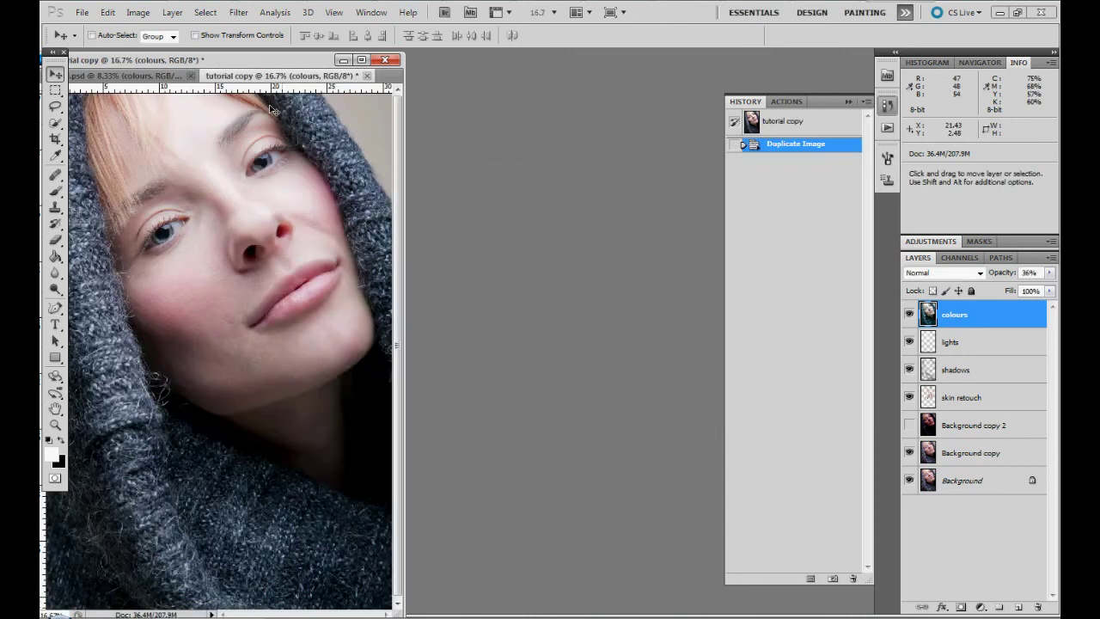
left_click_drag(254, 81, 485, 69)
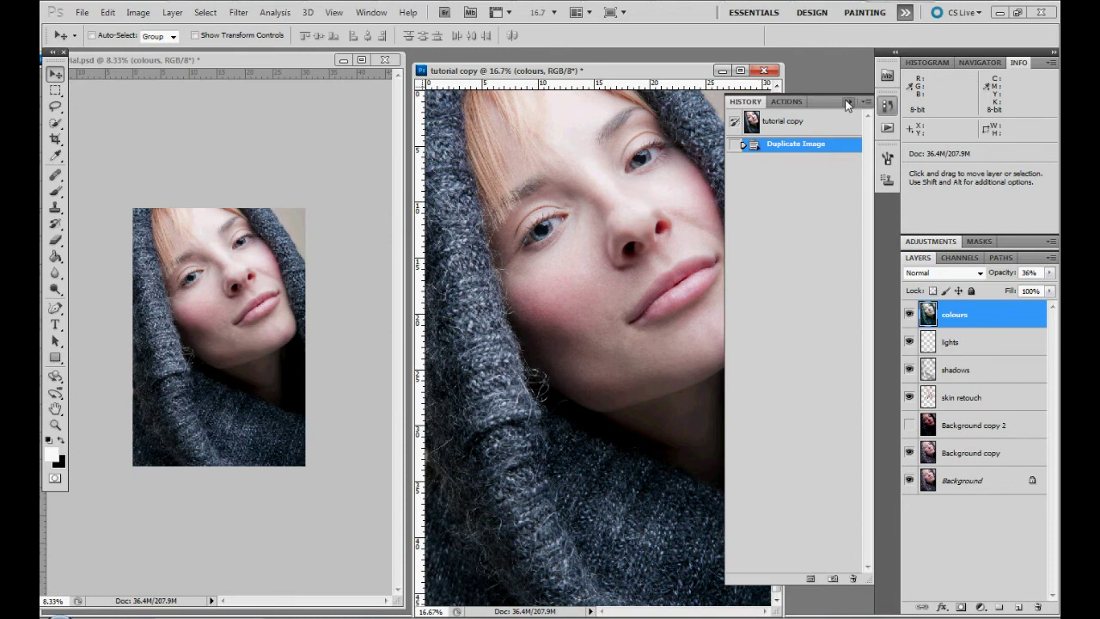
Flatten the tutorial copy to a single Background layer, discarding hidden layers
left_click(848, 101)
left_click(205, 12)
mouse_move(172, 12)
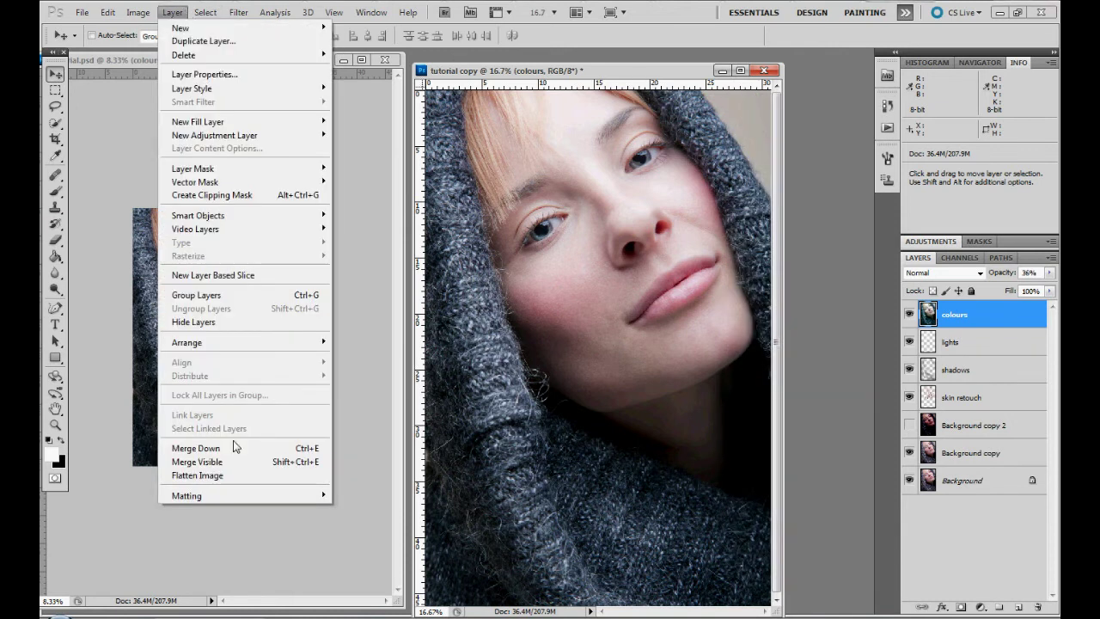
left_click(243, 477)
left_click(503, 240)
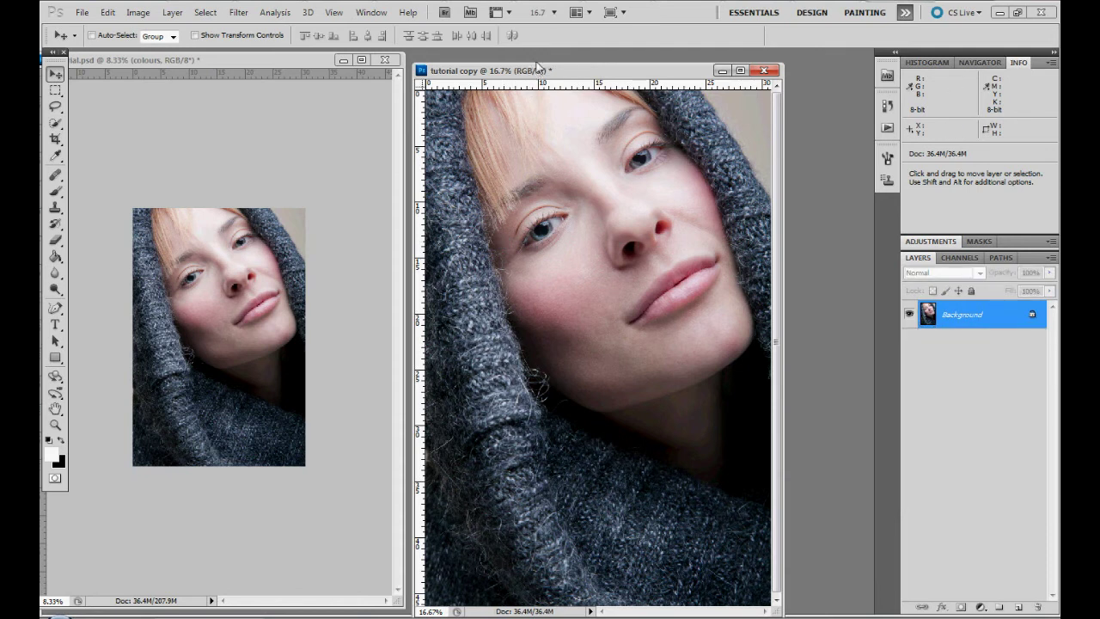
left_click_drag(536, 65, 540, 58)
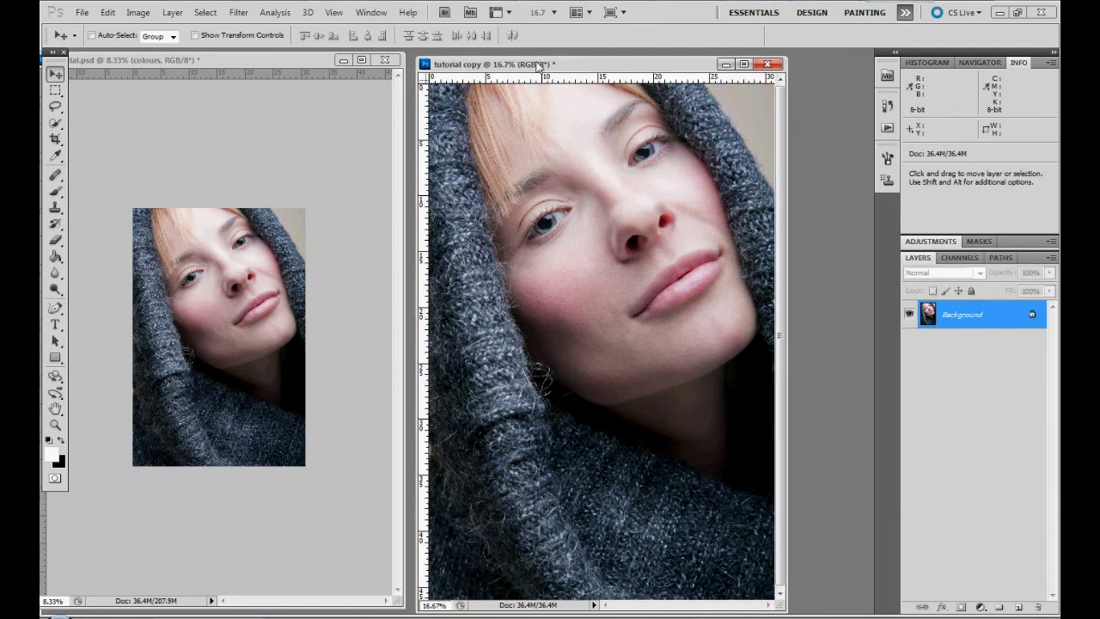
Apply Auto Contrast to the tutorial copy
left_click(82, 13)
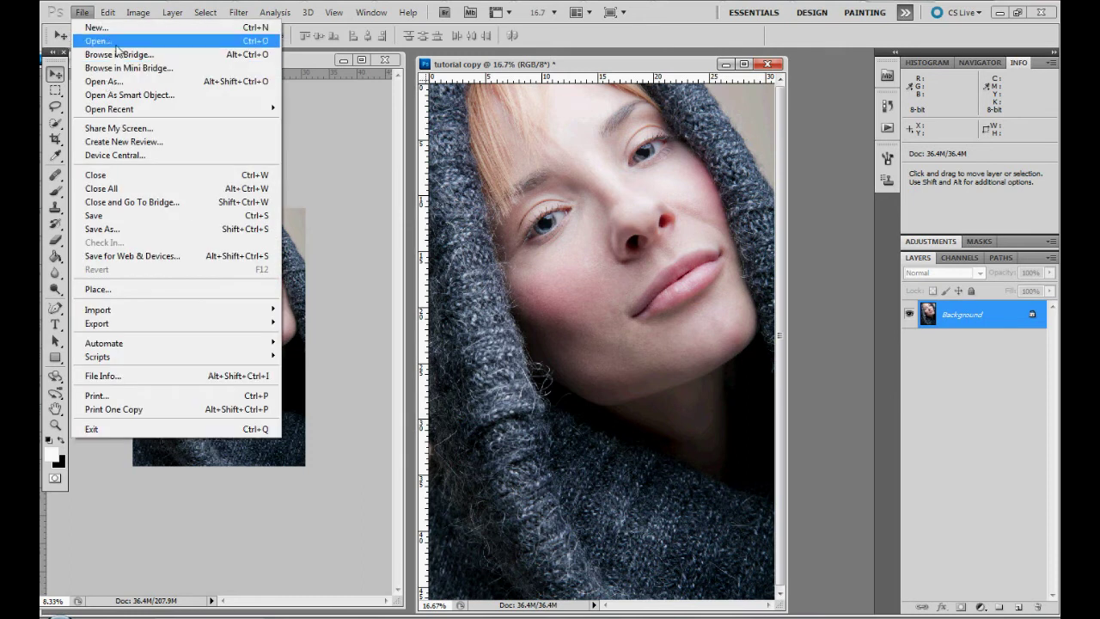
left_click(138, 12)
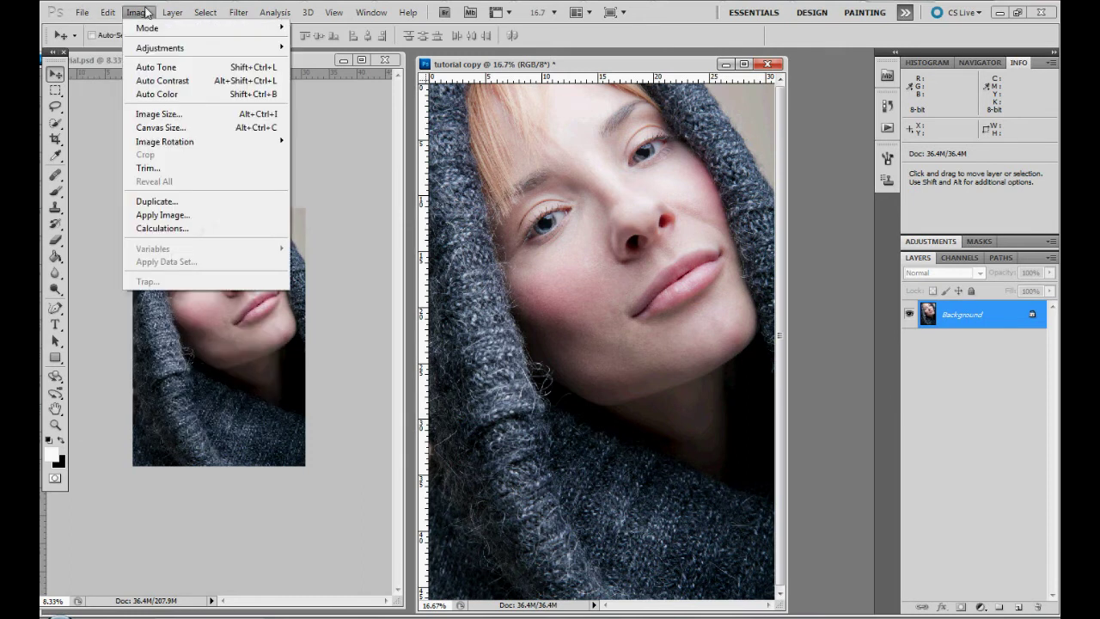
left_click(164, 81)
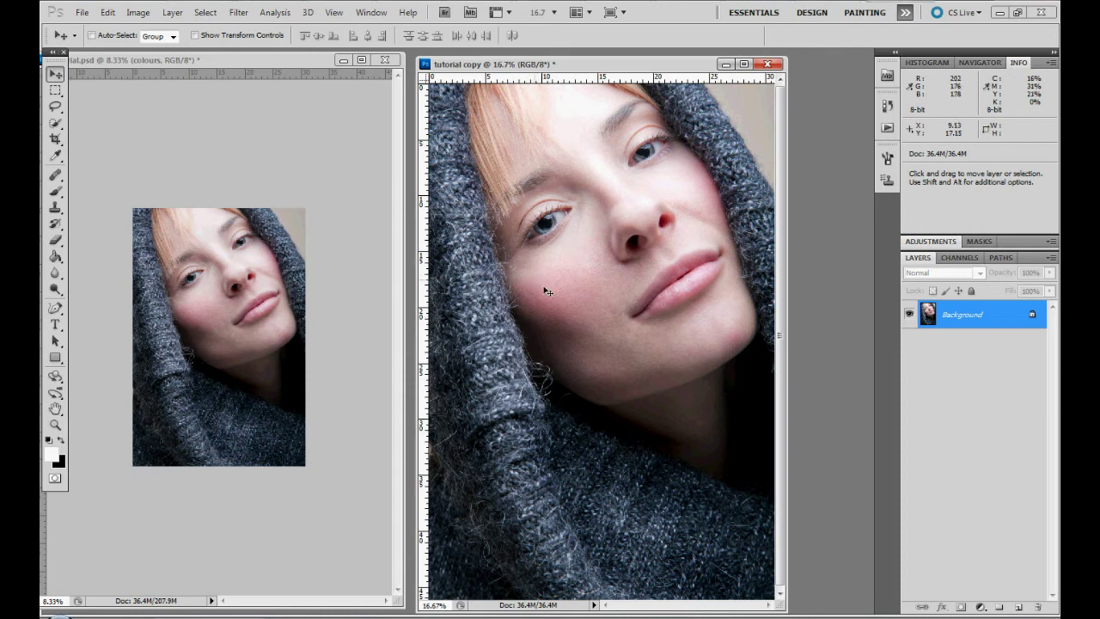
Drag the auto-contrast copy into tutorial.psd as Layer 1 above colours
left_click_drag(567, 291, 210, 311)
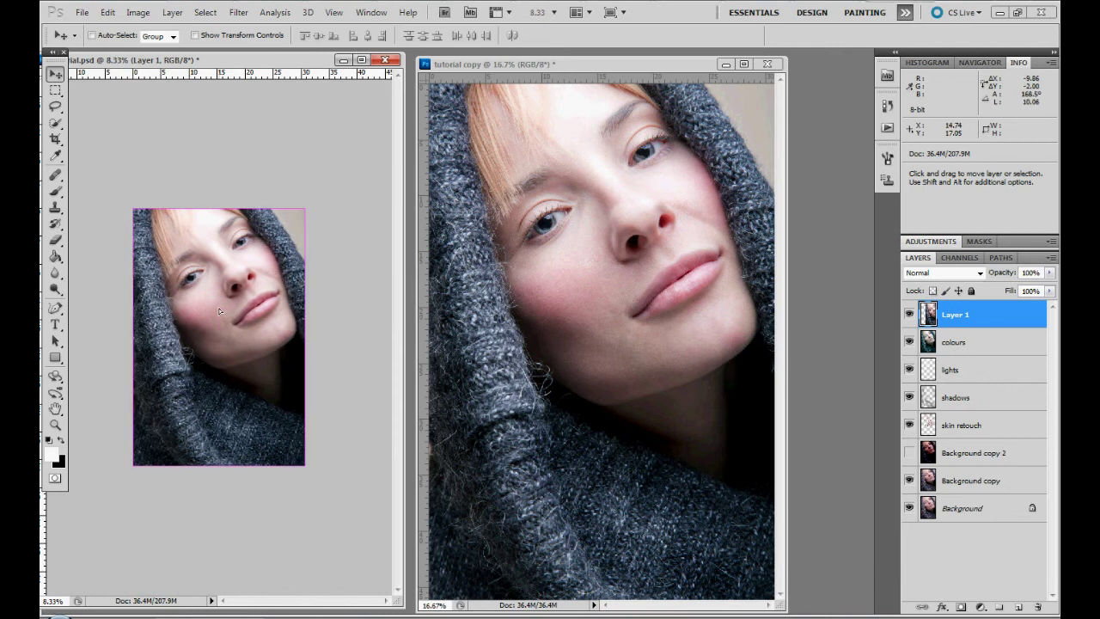
left_click(909, 314)
left_click(908, 314)
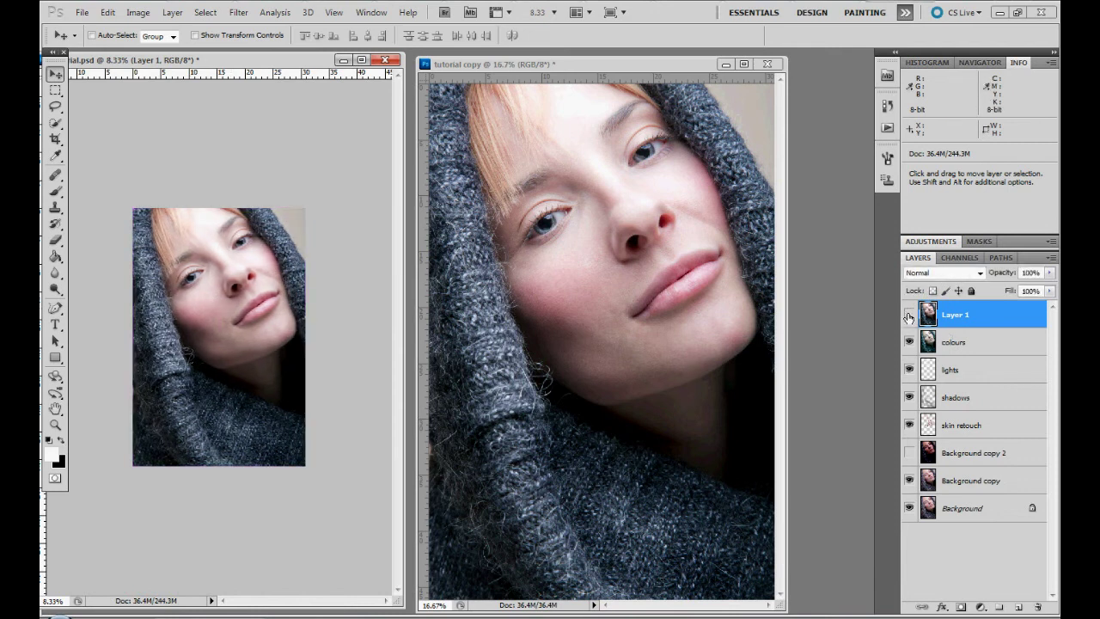
left_click(908, 315)
left_click(909, 314)
left_click(908, 314)
left_click(908, 315)
Flick Layer 1 off and on repeatedly to compare, leaving it visible
left_click(909, 314)
left_click(909, 315)
left_click(909, 314)
left_click(909, 315)
left_click(908, 314)
left_click(909, 315)
left_click(908, 314)
left_click(908, 314)
left_click(908, 315)
left_click(909, 314)
left_click(908, 315)
left_click(908, 315)
left_click(908, 315)
left_click(909, 315)
left_click(909, 314)
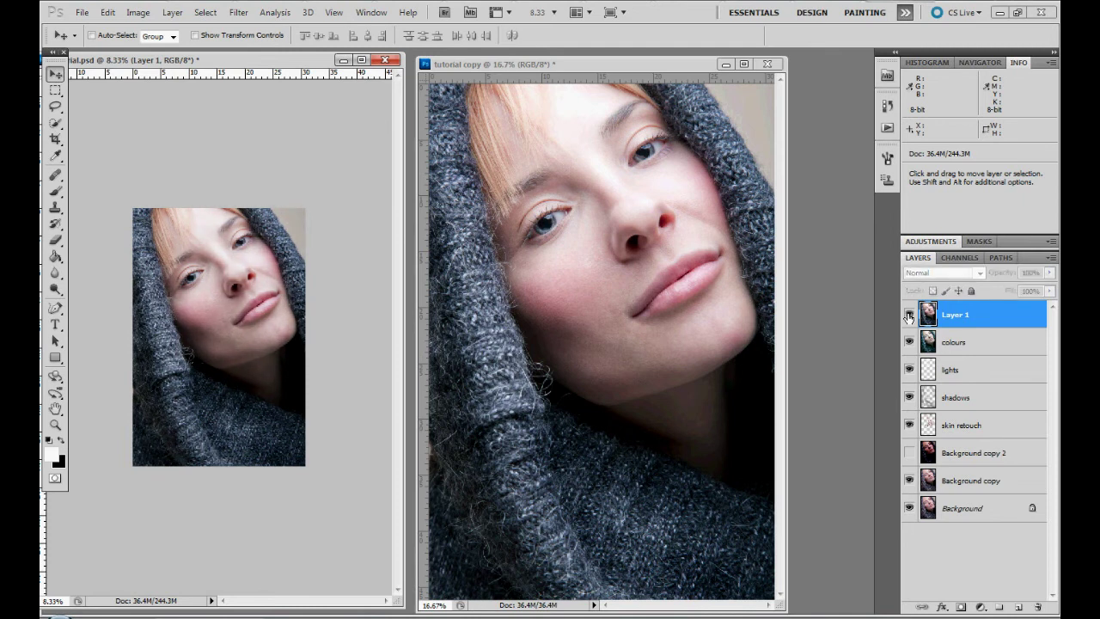
left_click(908, 315)
left_click(908, 314)
left_click(909, 314)
left_click(908, 315)
left_click(909, 315)
left_click(908, 315)
left_click(908, 315)
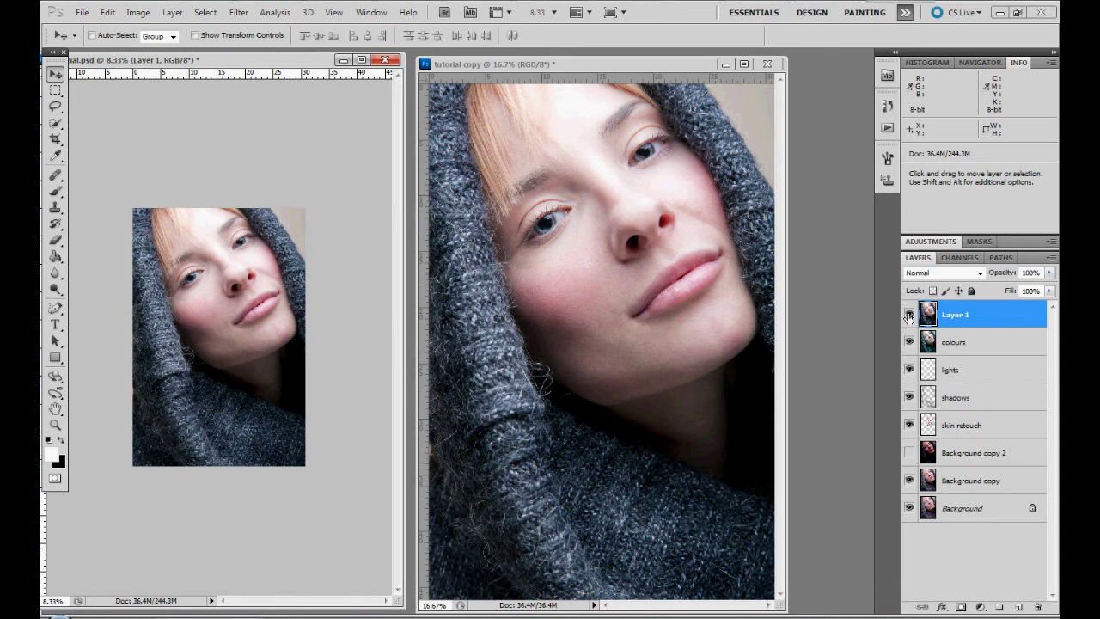
In the tutorial copy, revert the history to the state before Auto Contrast
left_click(630, 69)
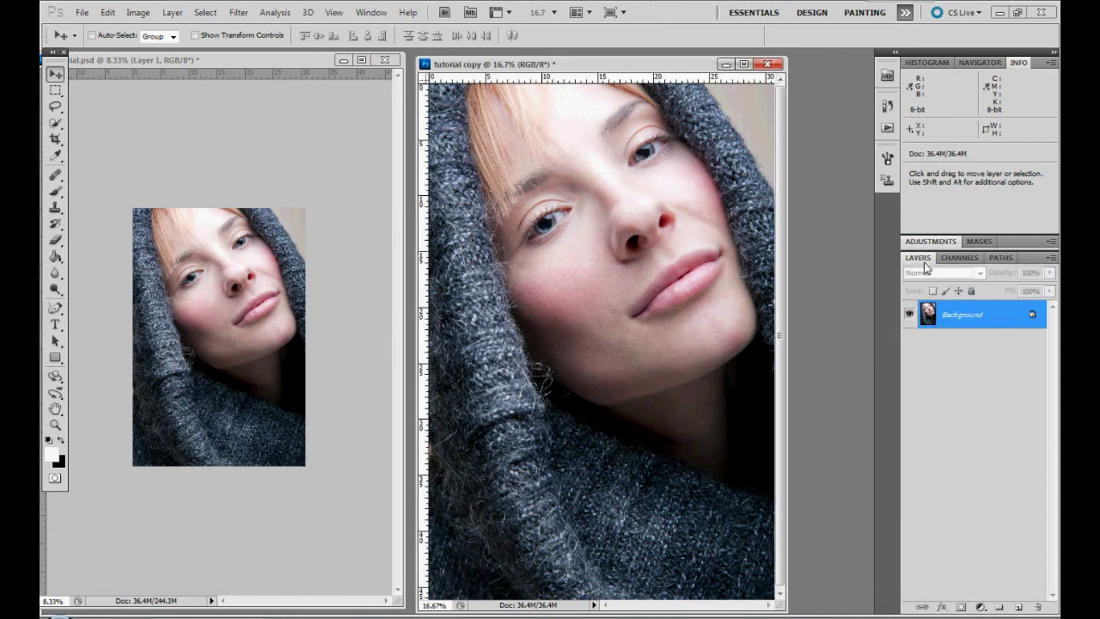
left_click(889, 106)
left_click(826, 160)
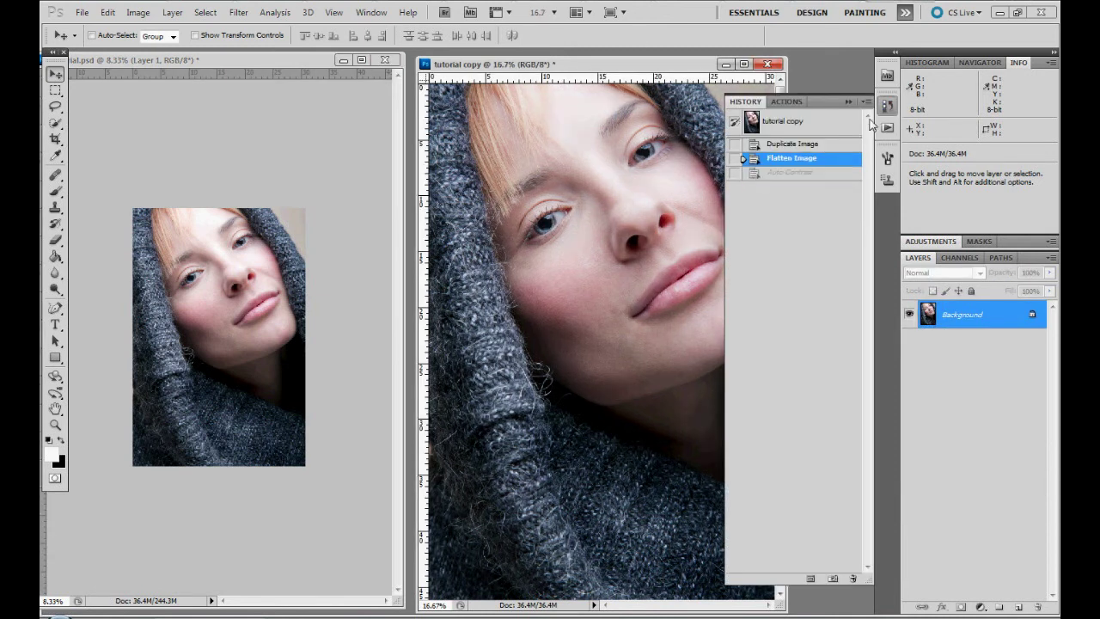
left_click(888, 106)
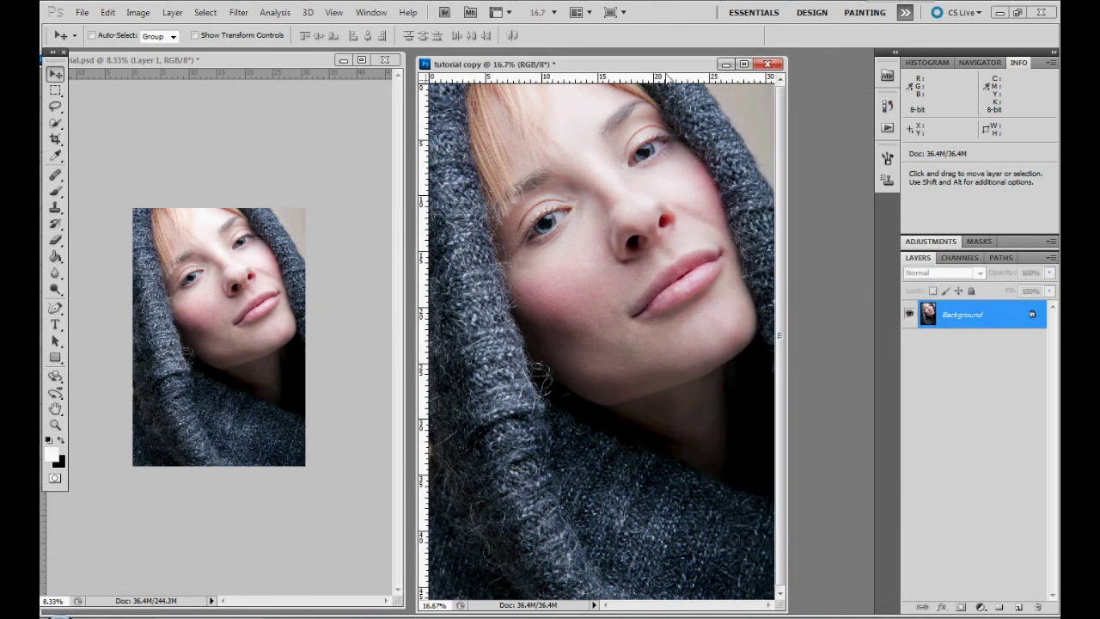
Apply Brightness/Contrast with Brightness 14 and Contrast about 31
left_click(139, 12)
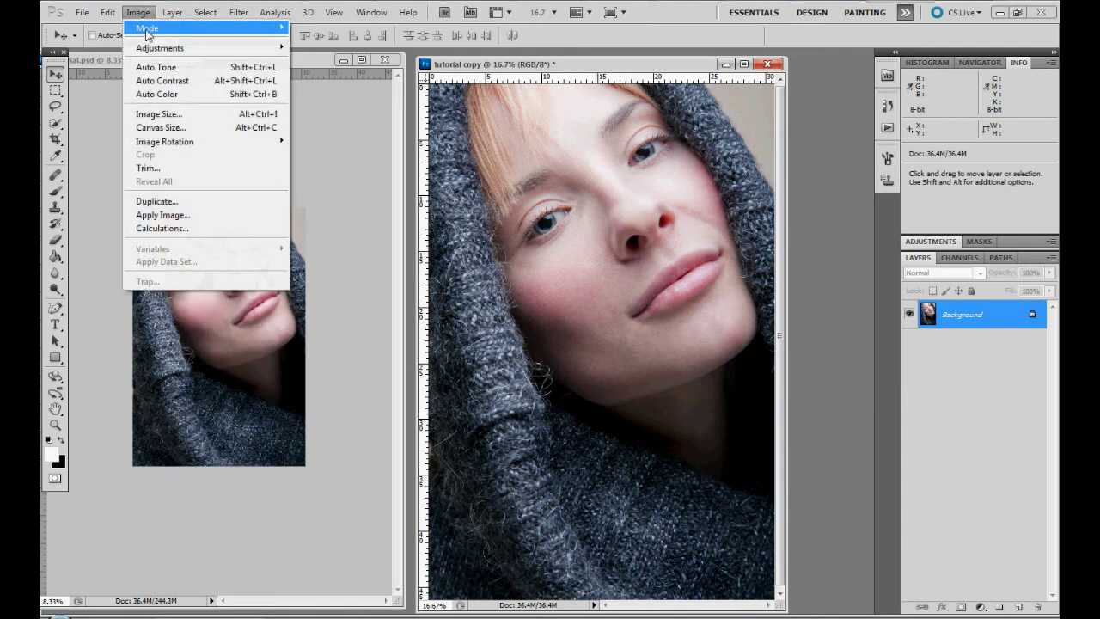
mouse_move(158, 48)
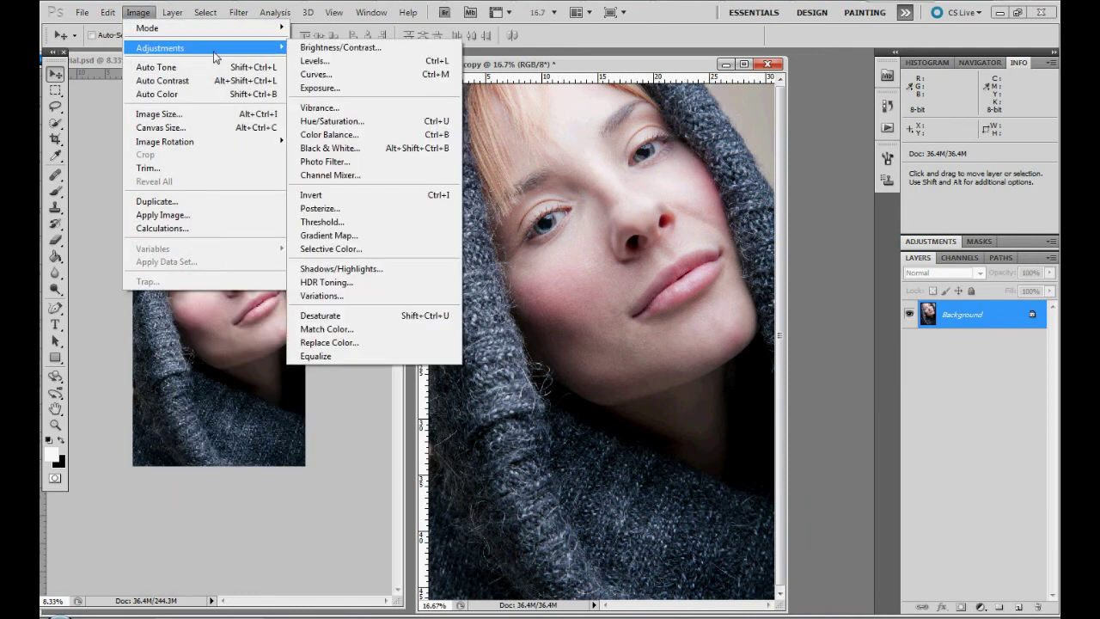
left_click(391, 51)
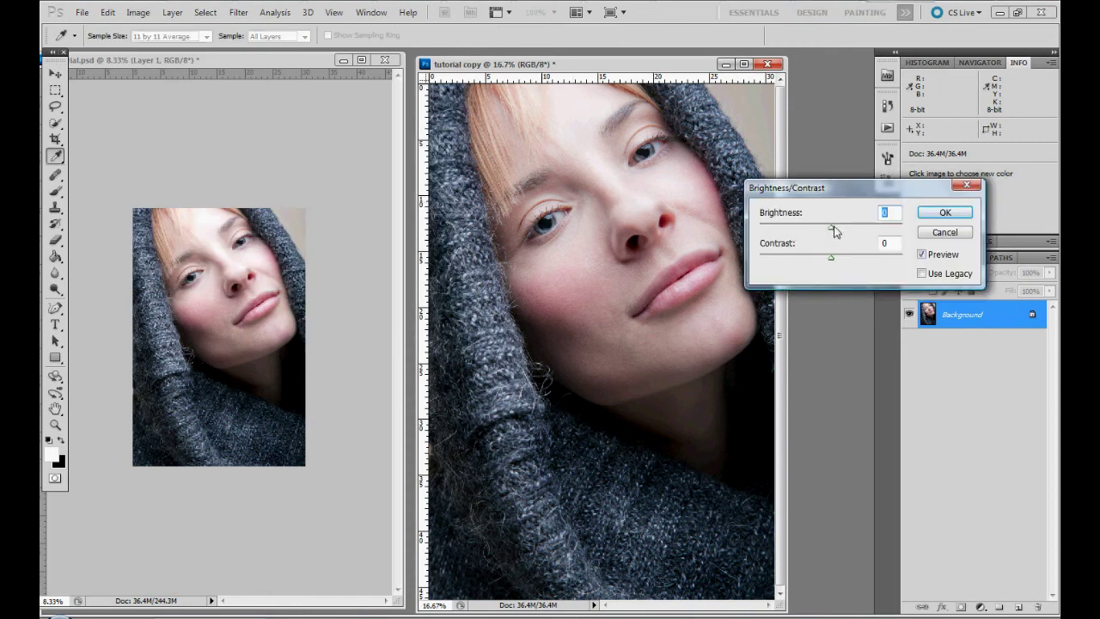
left_click_drag(834, 231, 858, 261)
left_click(855, 258)
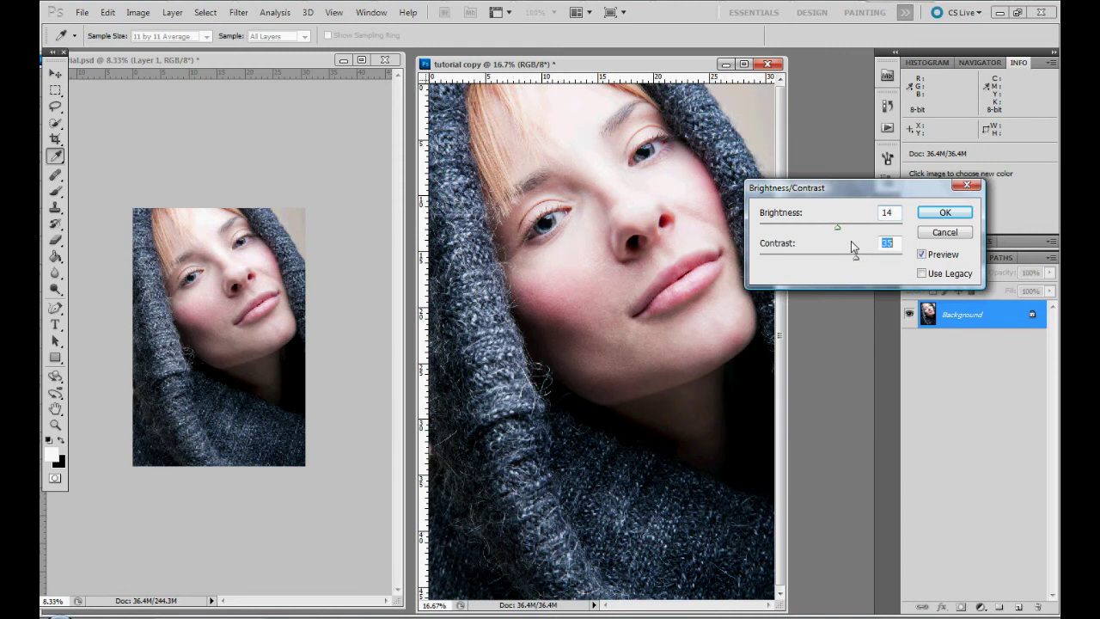
left_click(945, 212)
Copy the adjusted portrait into tutorial.psd as Layer 2 and minimize the tutorial copy
key("v")
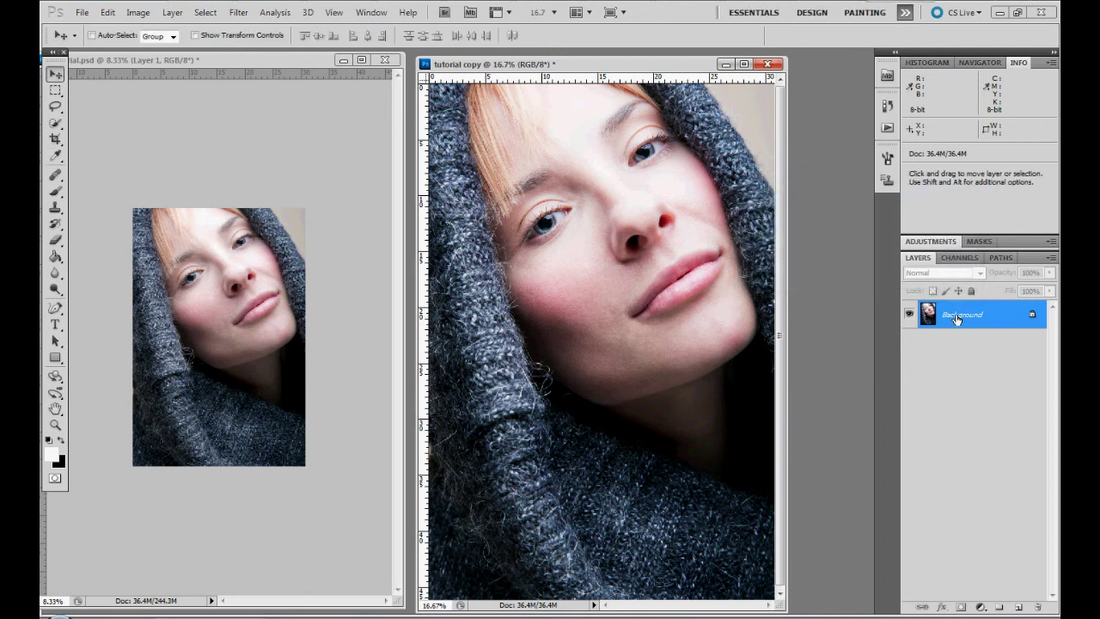
left_click_drag(956, 319, 211, 295)
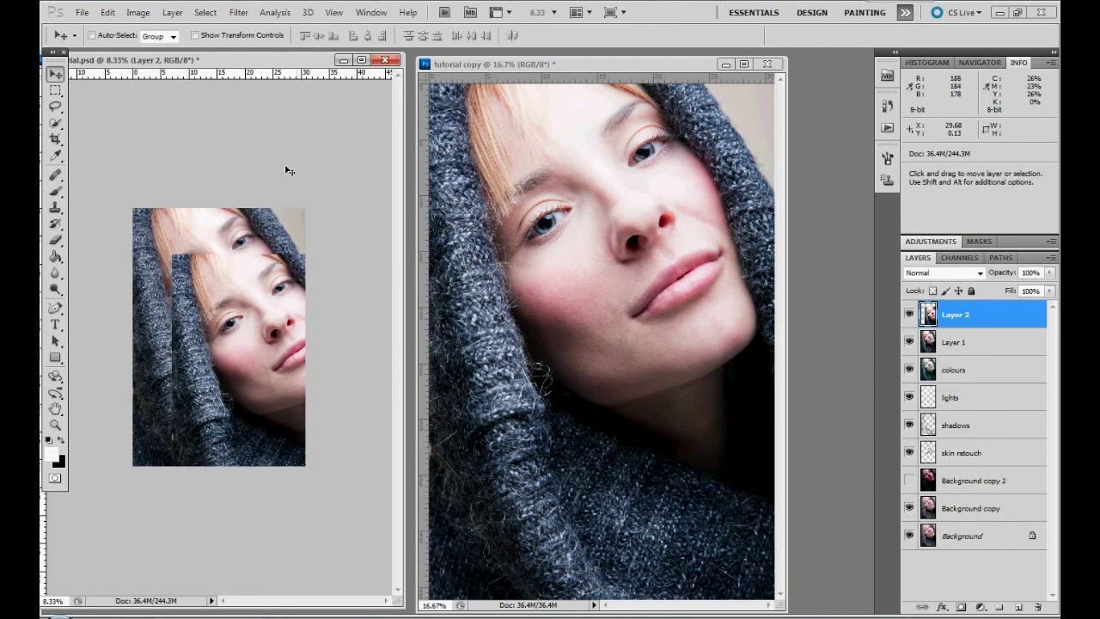
double_click(262, 61)
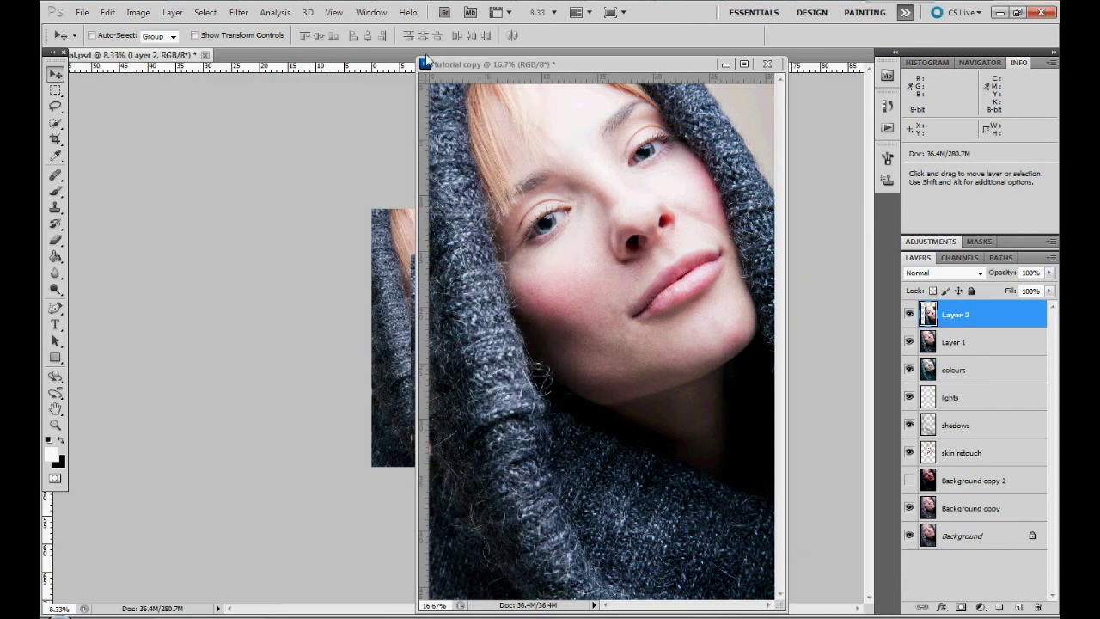
left_click(724, 65)
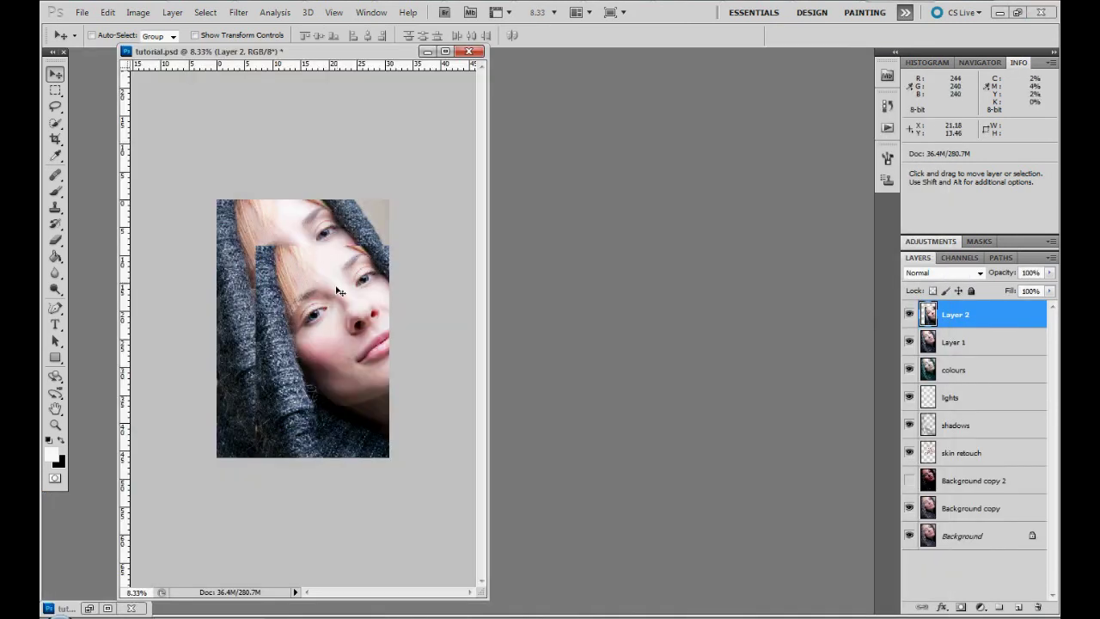
Align Layer 2 over the portrait, lower its opacity, and toggle it to compare
left_click_drag(342, 307, 297, 244)
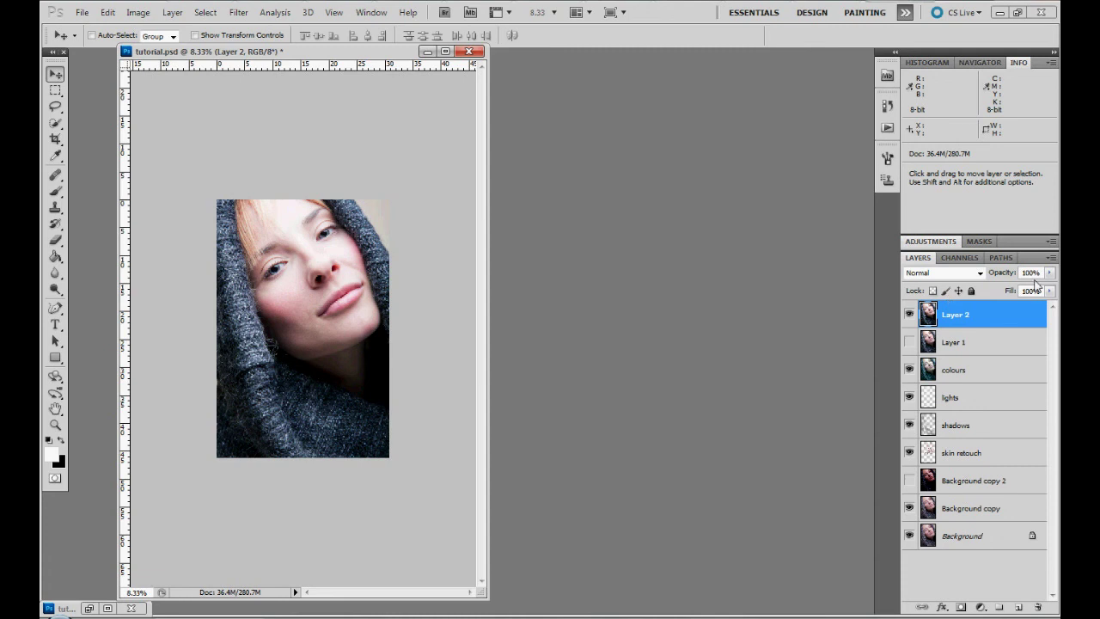
left_click_drag(1049, 273, 1014, 292)
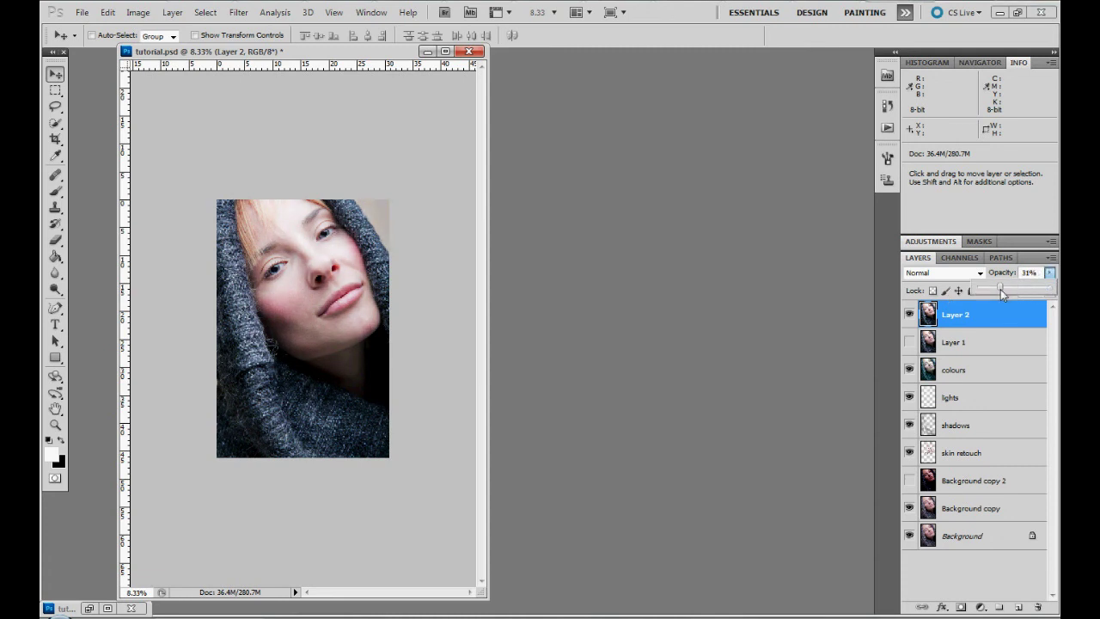
left_click(908, 314)
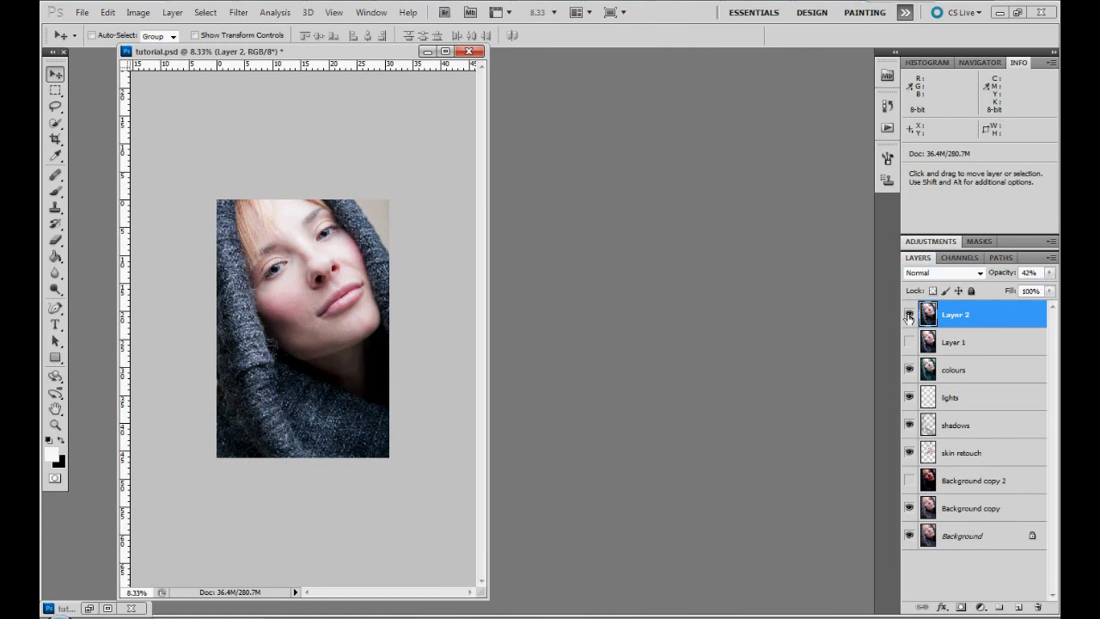
left_click(909, 315)
left_click(909, 315)
left_click(909, 315)
left_click(909, 315)
Compare Layers 1 and 2, then set Layer 2's opacity to about 34%
left_click(909, 342)
left_click(908, 342)
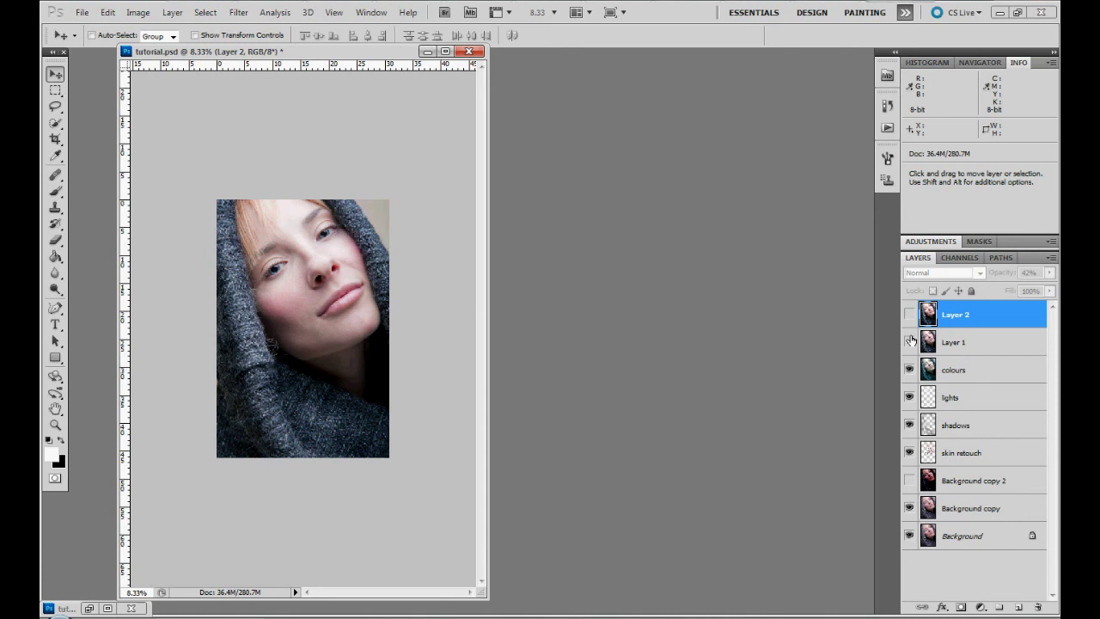
left_click(908, 315)
left_click(909, 314)
left_click(908, 314)
left_click(908, 314)
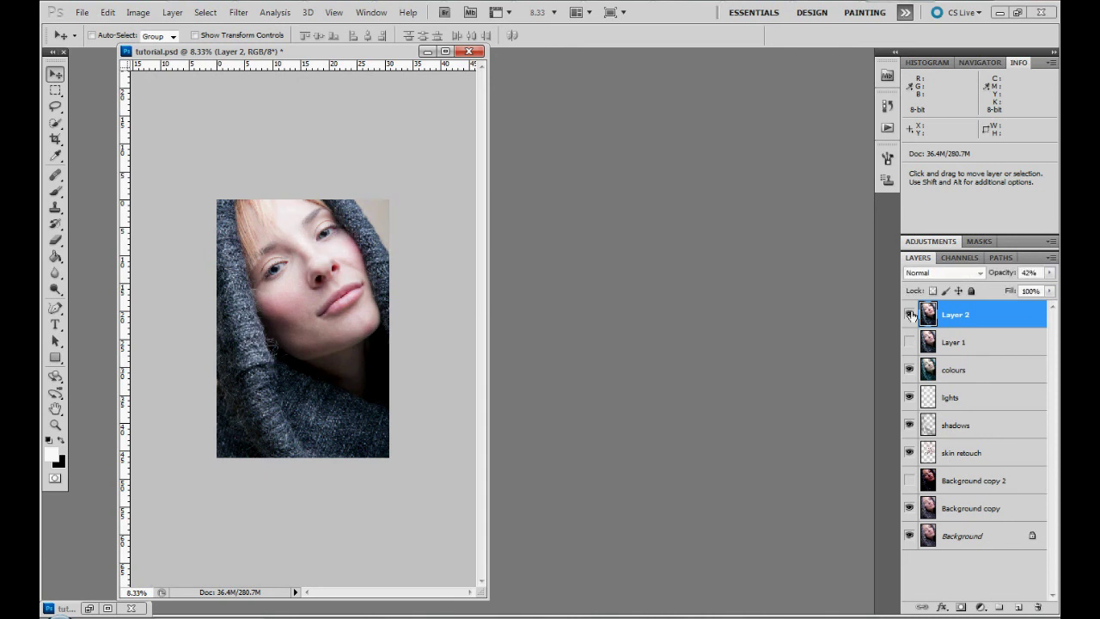
left_click(908, 314)
left_click(908, 314)
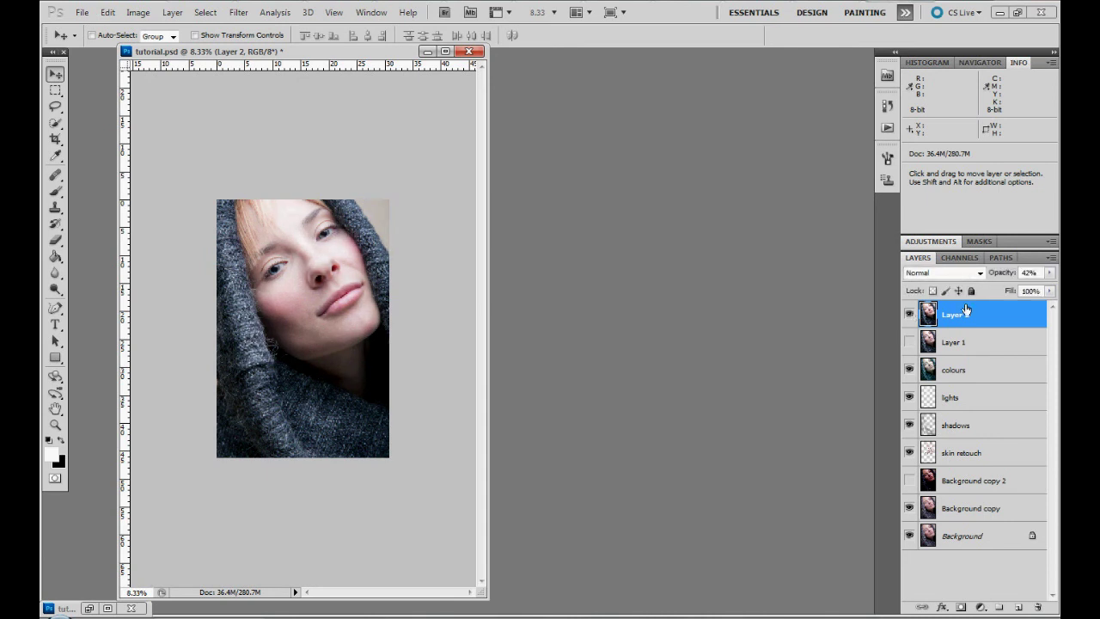
left_click(1048, 273)
left_click_drag(1009, 293, 1006, 292)
Toggle Layer 2 and Layer 1 visibility to compare the two contrast copies
left_click(909, 316)
left_click(910, 315)
left_click(909, 316)
left_click(909, 316)
left_click(909, 316)
left_click(910, 316)
left_click(910, 316)
left_click(910, 315)
left_click(909, 342)
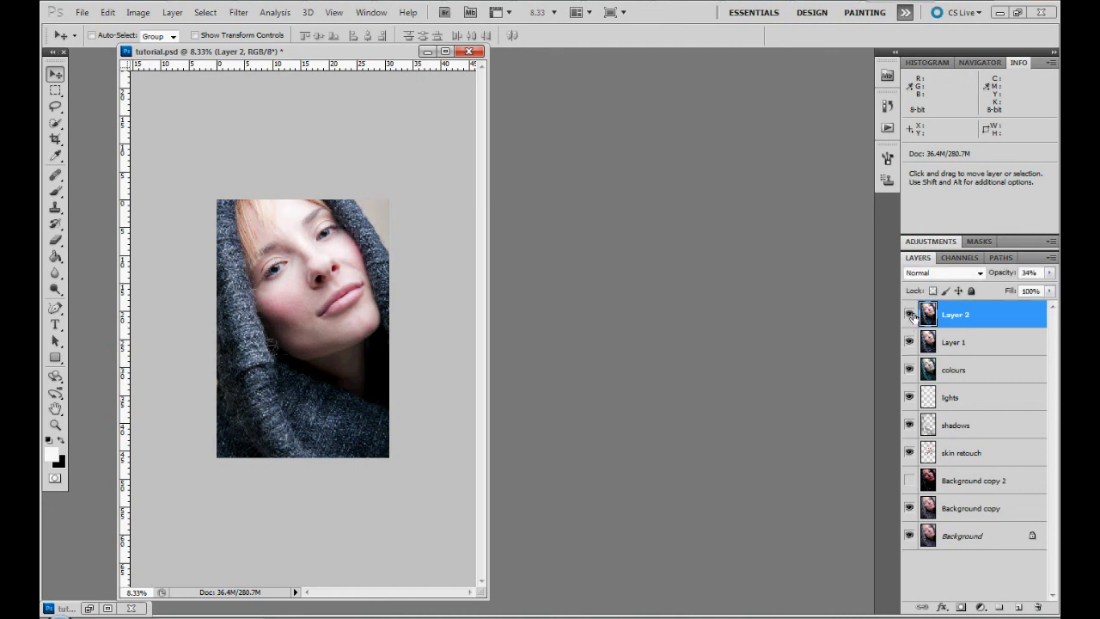
left_click(909, 315)
left_click(910, 343)
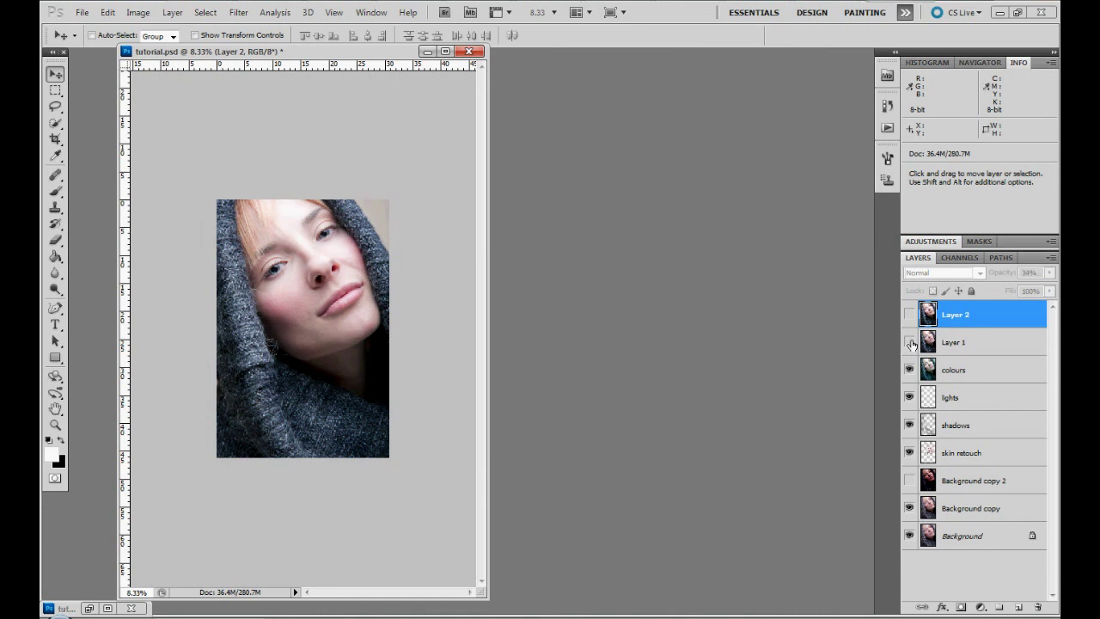
left_click(910, 343)
left_click(910, 343)
left_click(910, 343)
left_click(910, 343)
left_click(910, 343)
left_click(910, 343)
left_click(910, 315)
left_click(909, 315)
Keep alternating the layers, ending with Layer 2 hidden and Layer 1 shown
left_click(909, 343)
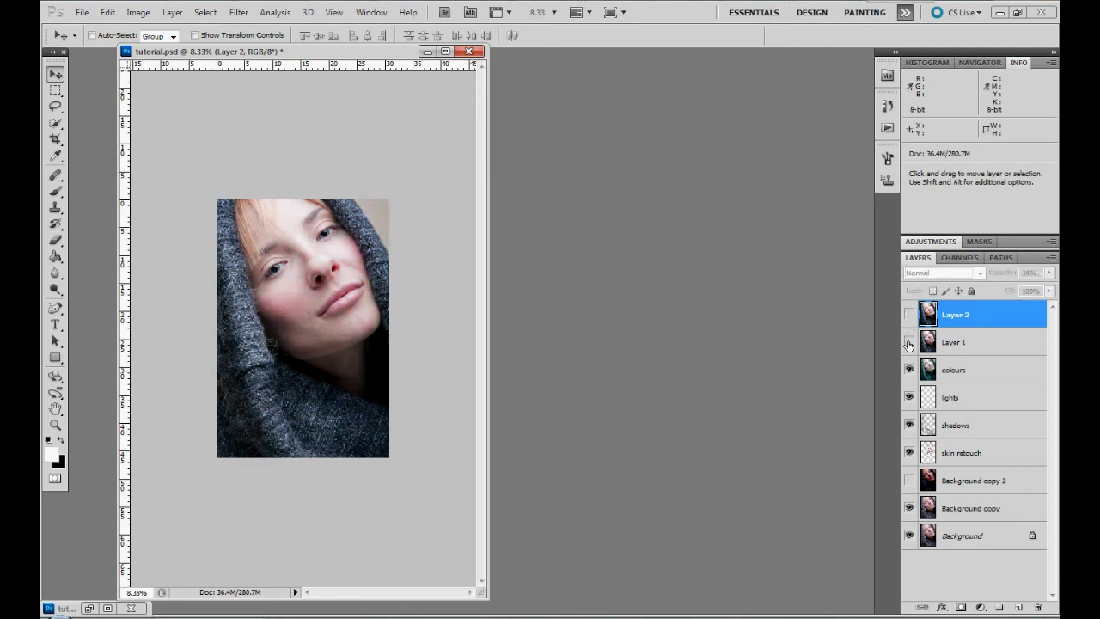
left_click(910, 342)
left_click(909, 343)
left_click(909, 343)
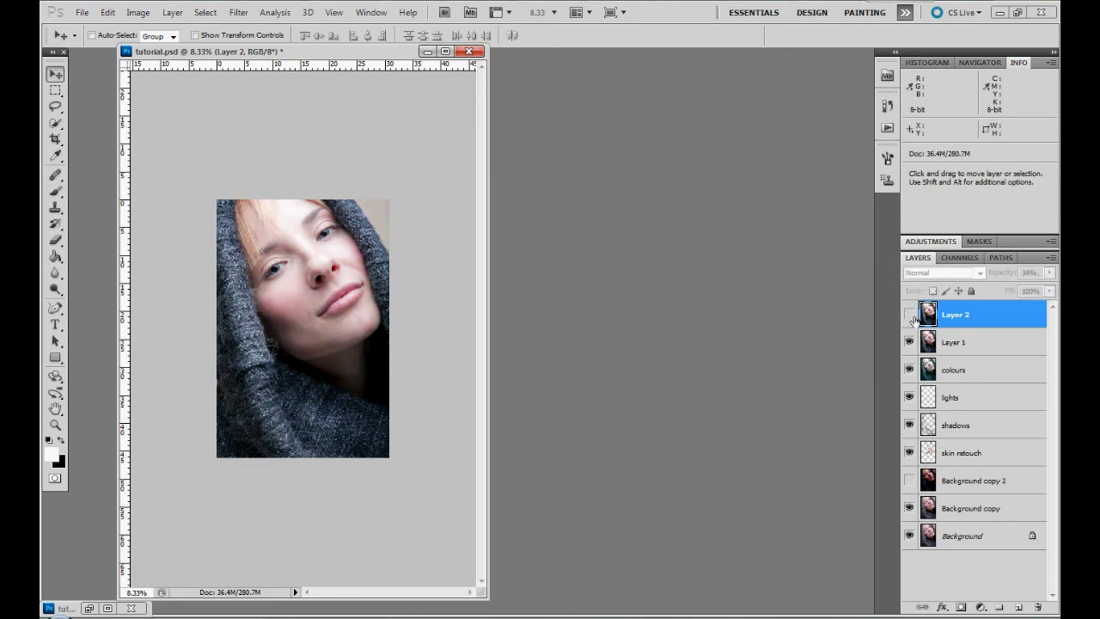
left_click(909, 316)
left_click(909, 342)
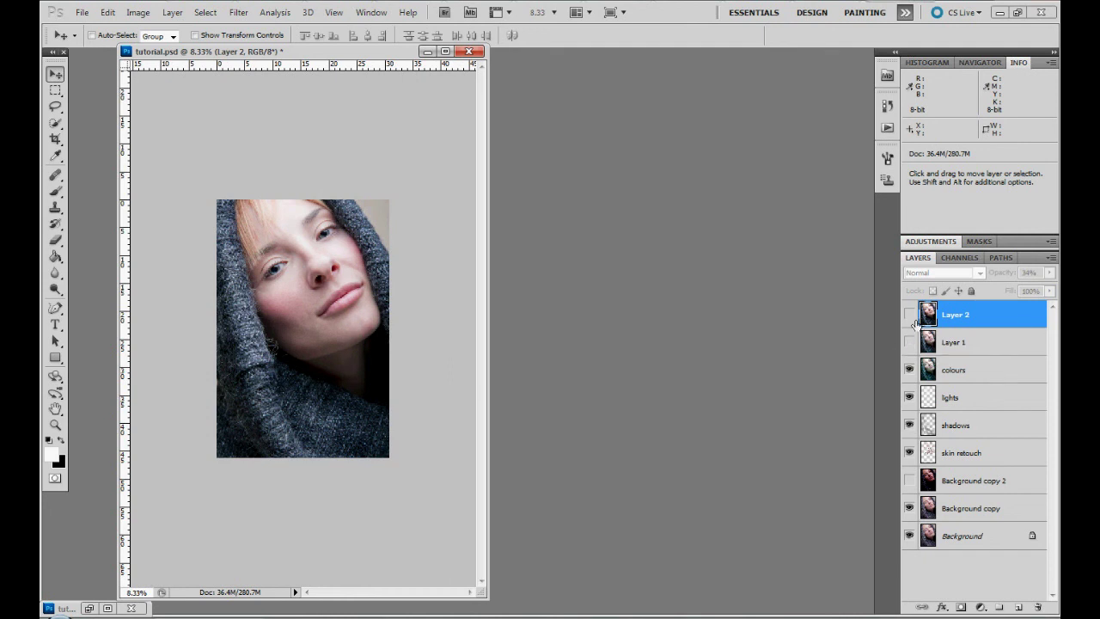
left_click(909, 343)
left_click(909, 315)
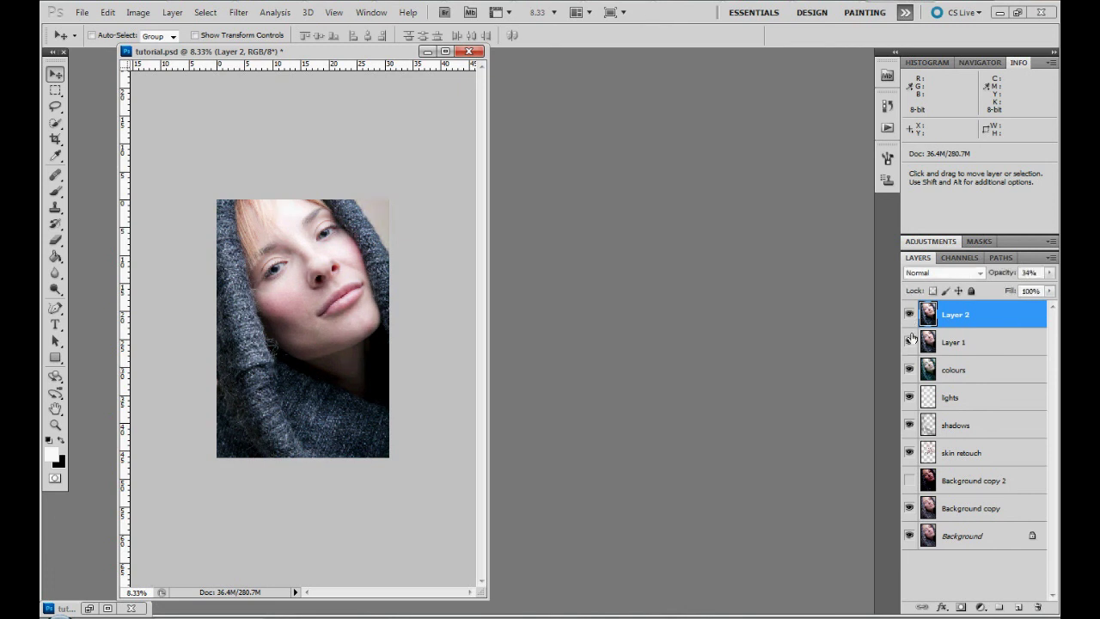
left_click(910, 342)
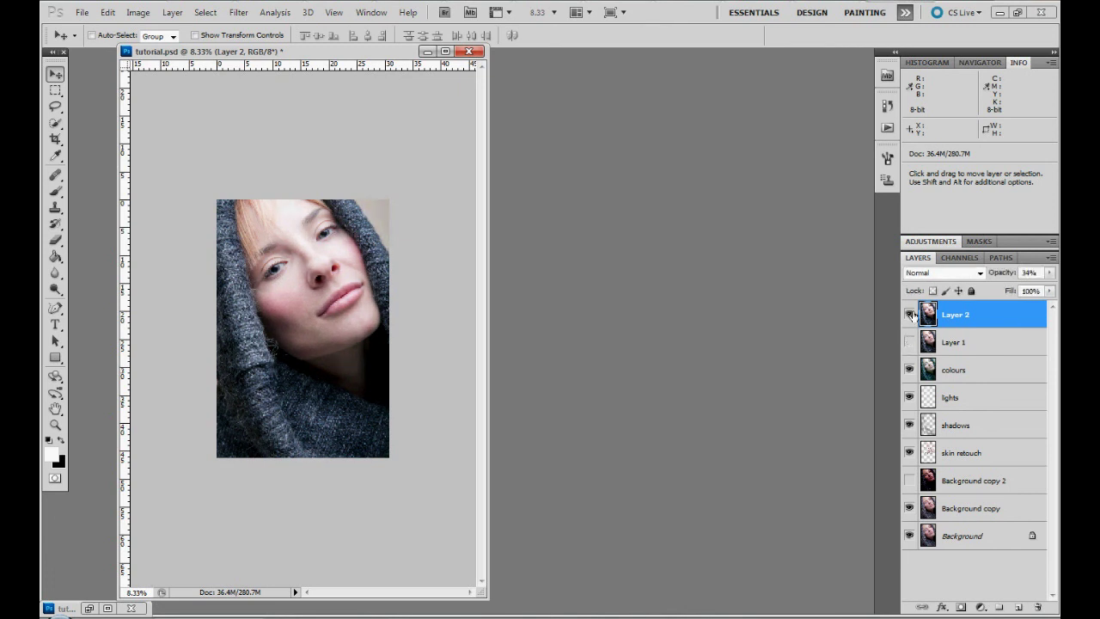
left_click(909, 316)
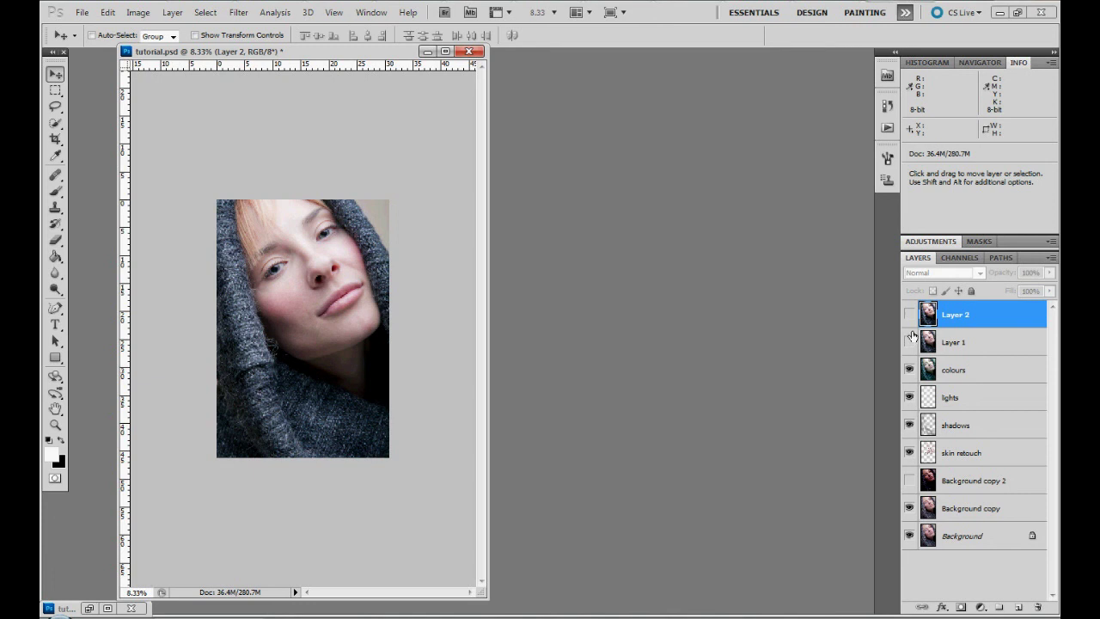
left_click(910, 342)
Select Layer 1 and flick it off and on, leaving it visible
left_click(924, 344)
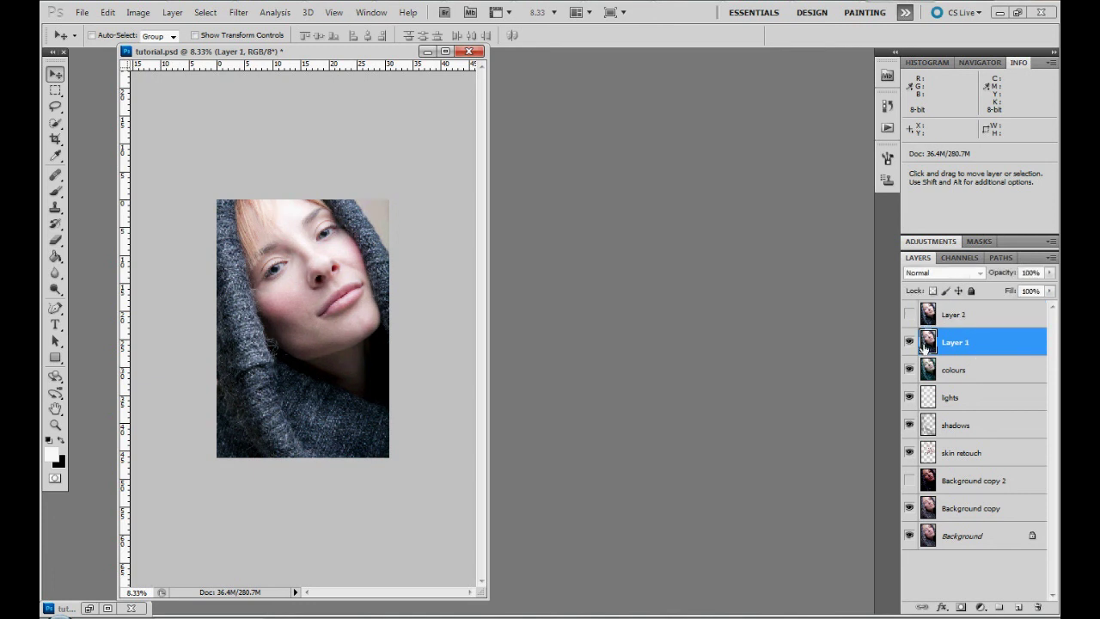
left_click(909, 343)
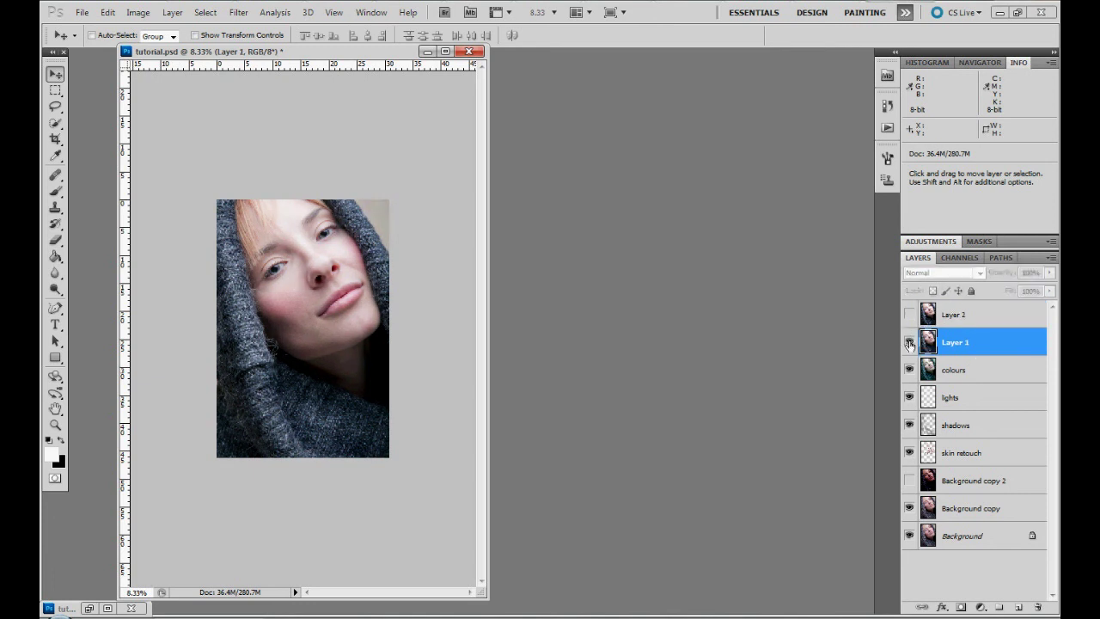
left_click(909, 342)
left_click(909, 343)
left_click(909, 343)
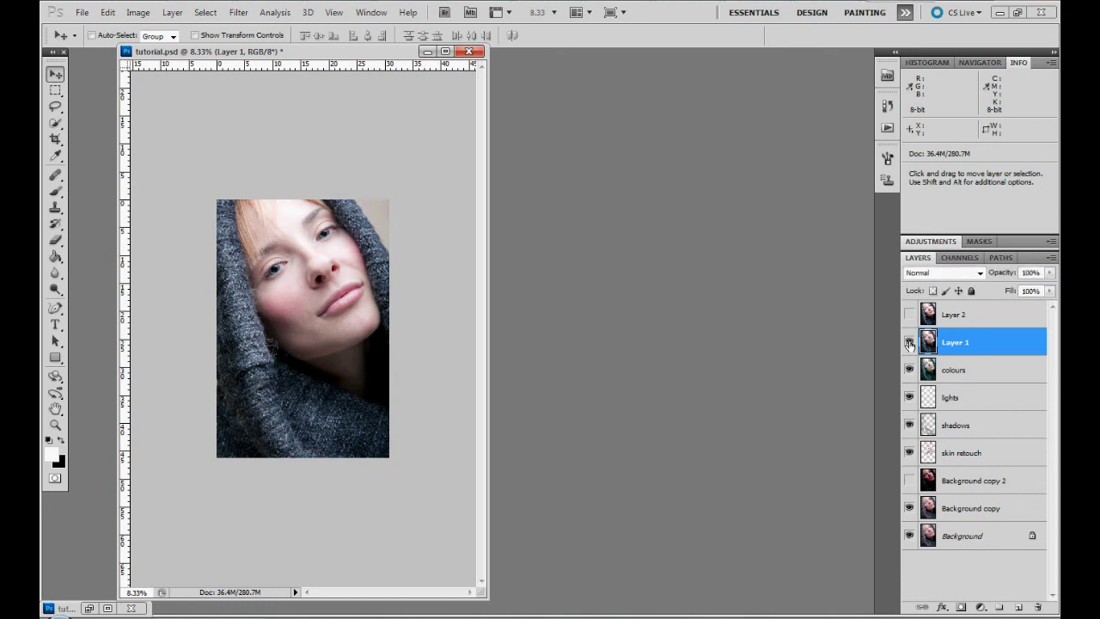
left_click(909, 342)
left_click(909, 343)
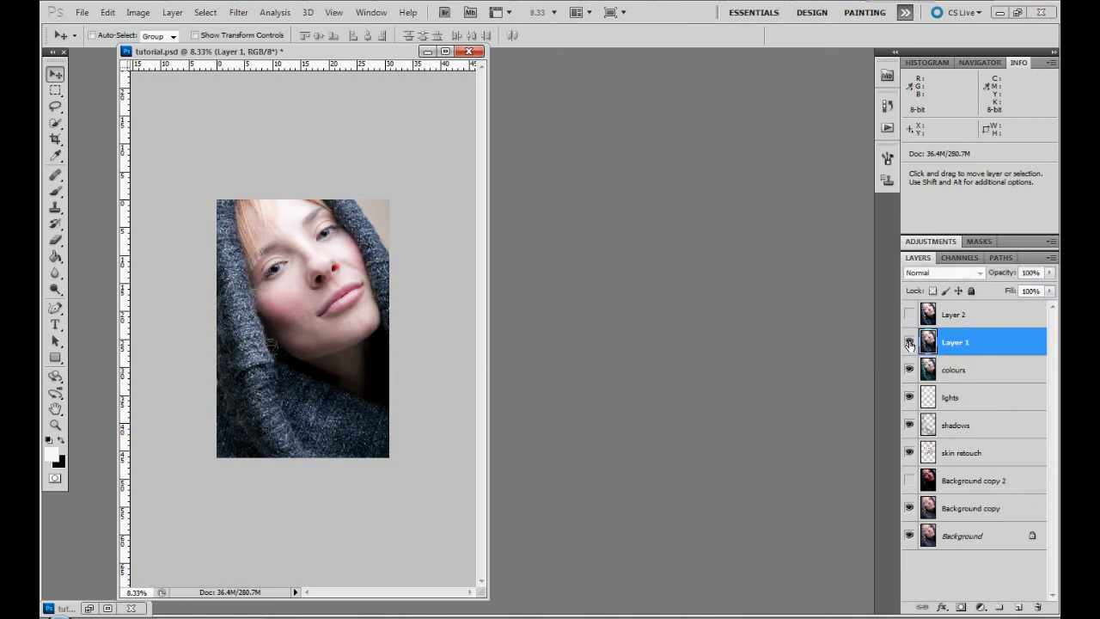